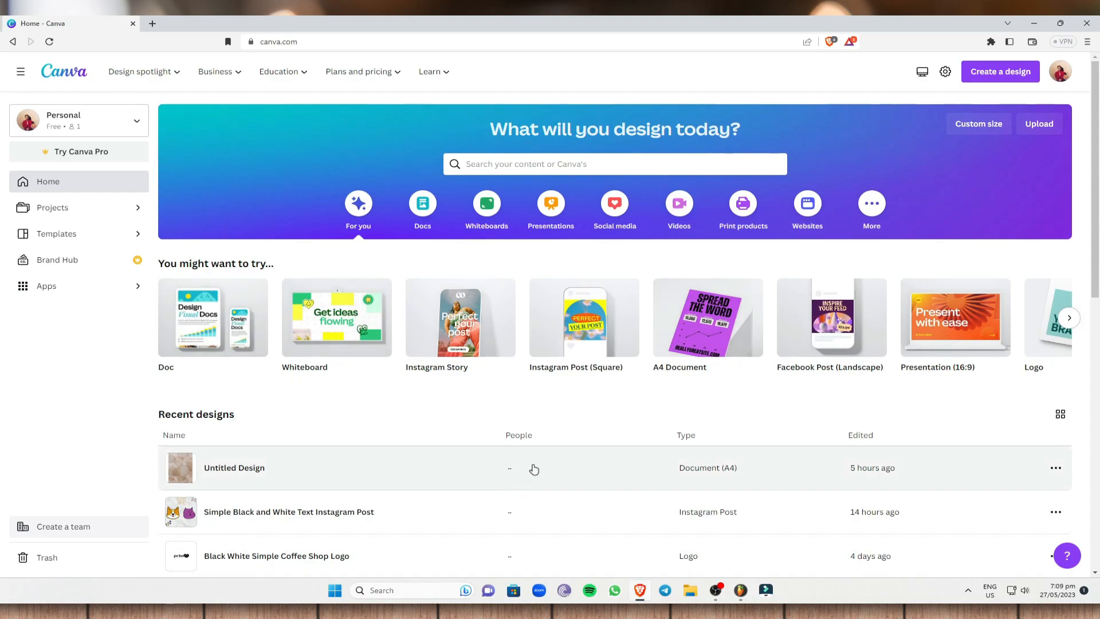
- Search the templates for "youtube shorts"
left_click(547, 167)
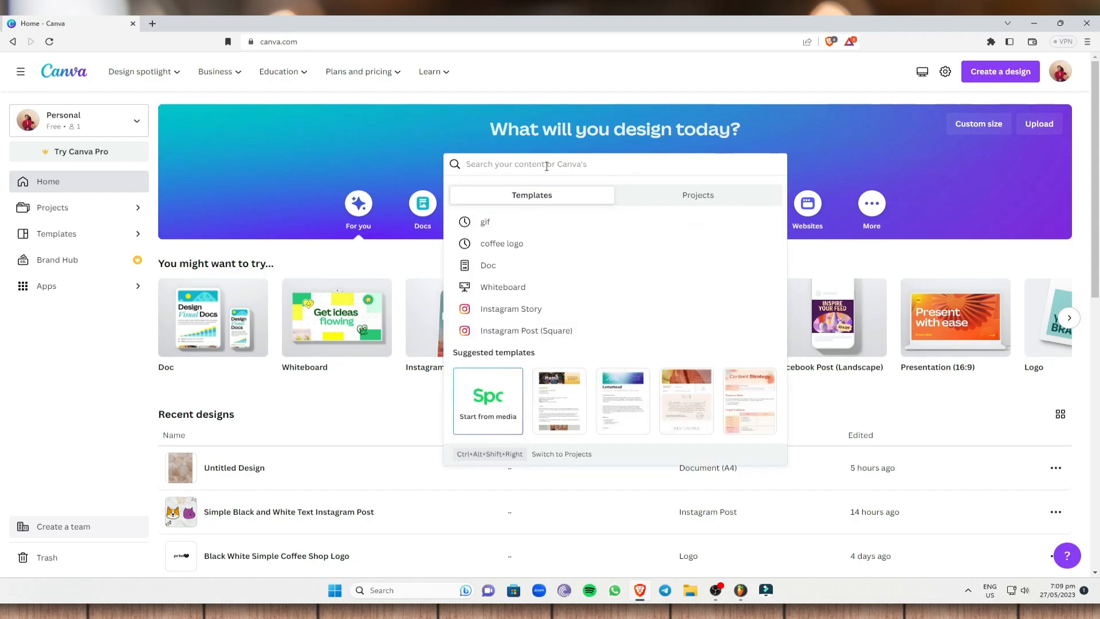
type("youtube shorts")
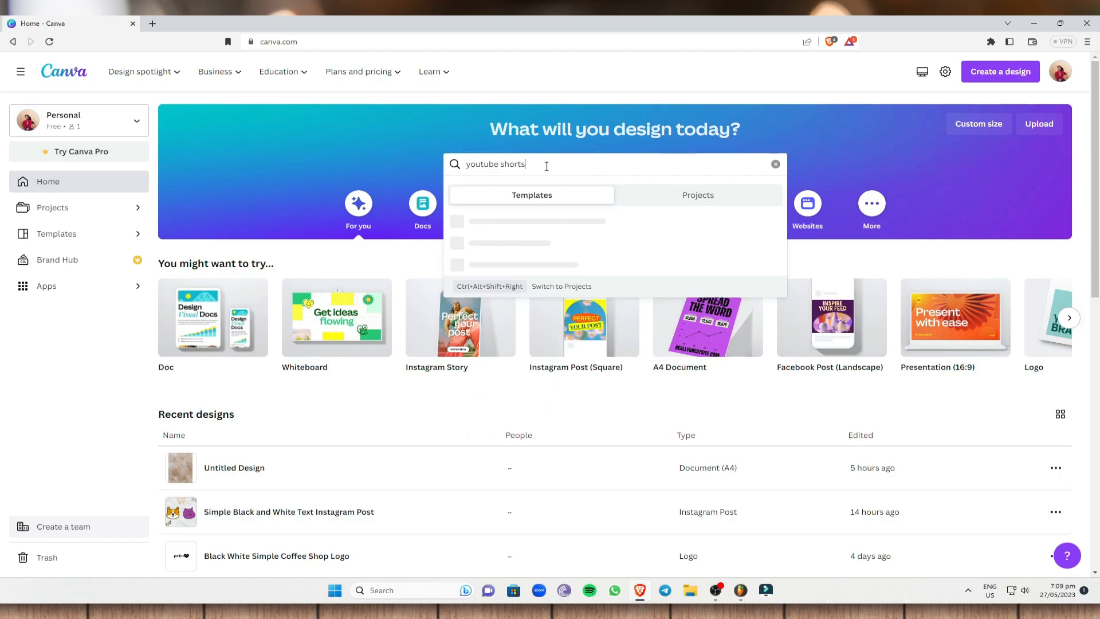
key("Return")
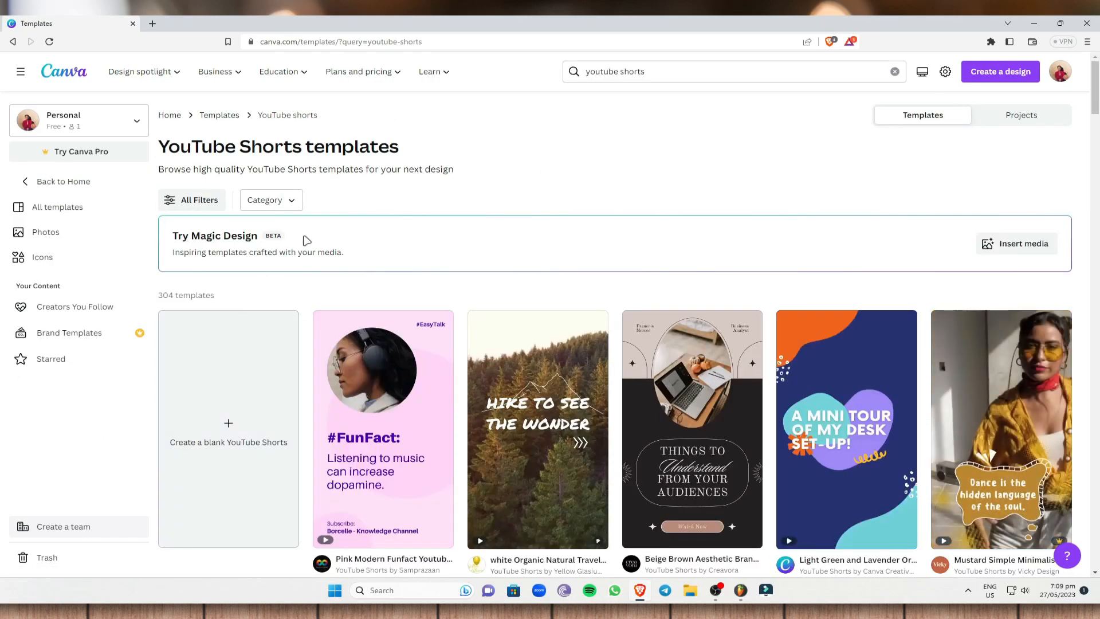
- Browse the YouTube Shorts template results for a design to customize
scroll(497, 290, "down", 5)
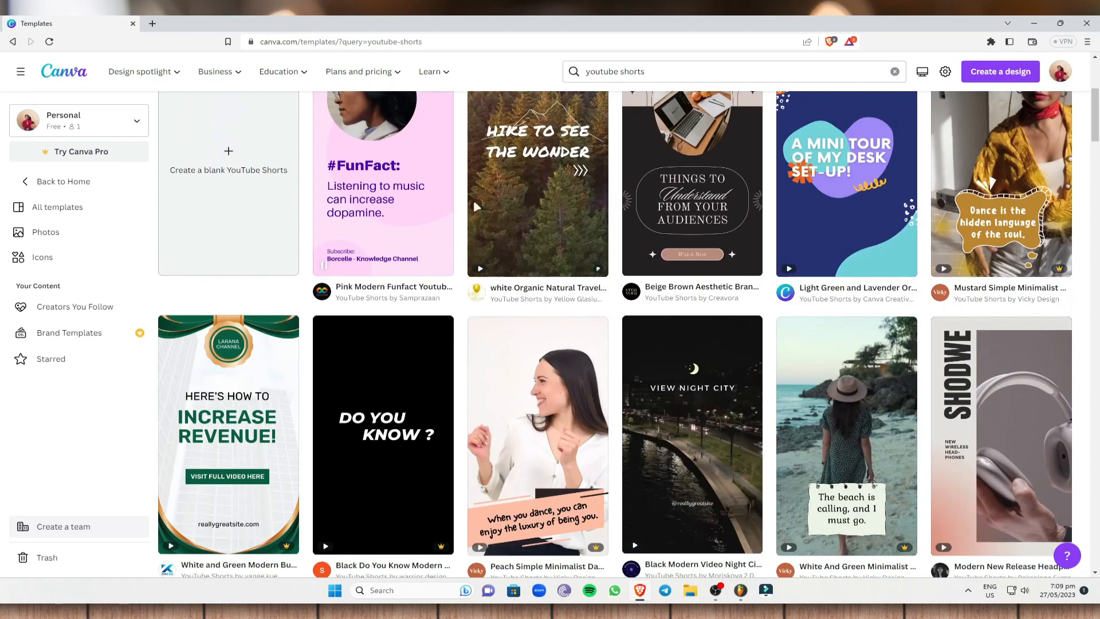
scroll(458, 212, "down", 2)
scroll(474, 238, "up", 2)
scroll(458, 366, "down", 1)
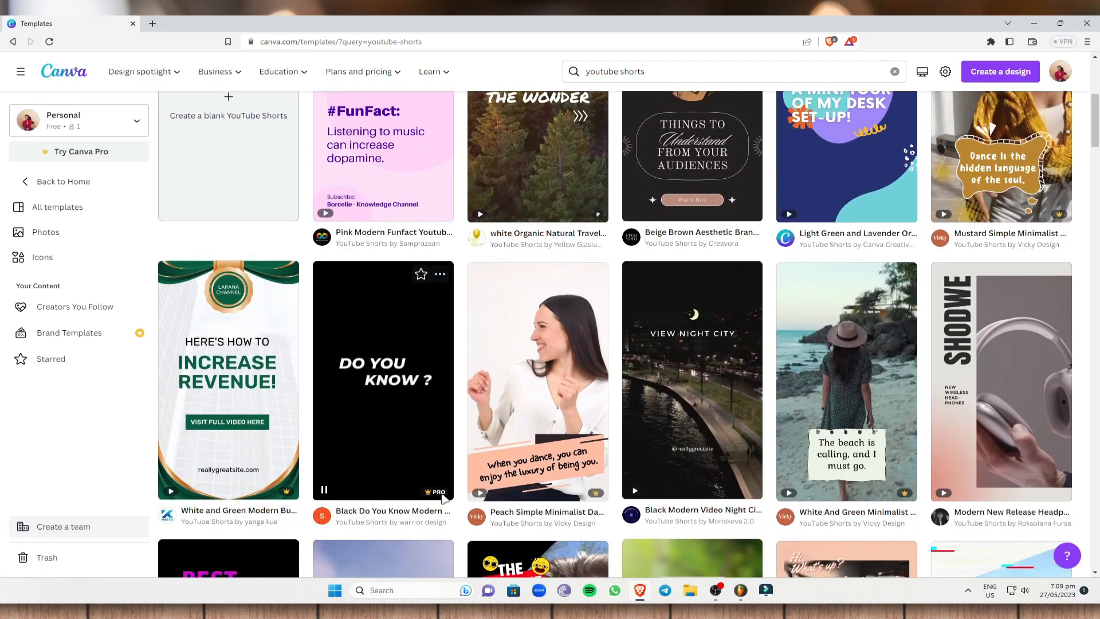
scroll(444, 498, "down", 5)
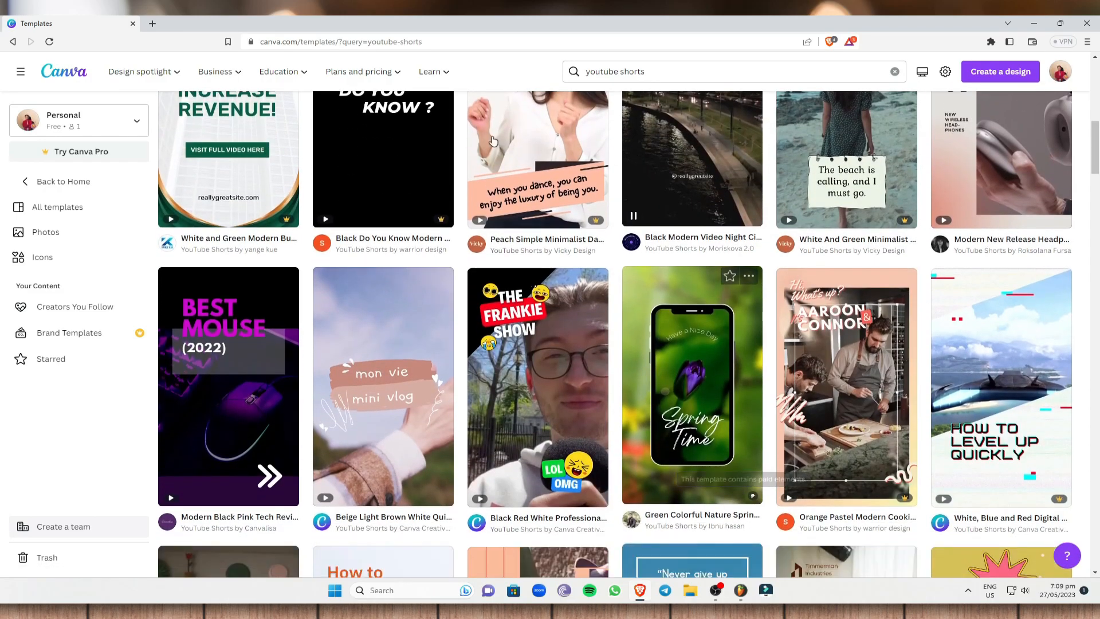
scroll(539, 145, "up", 10)
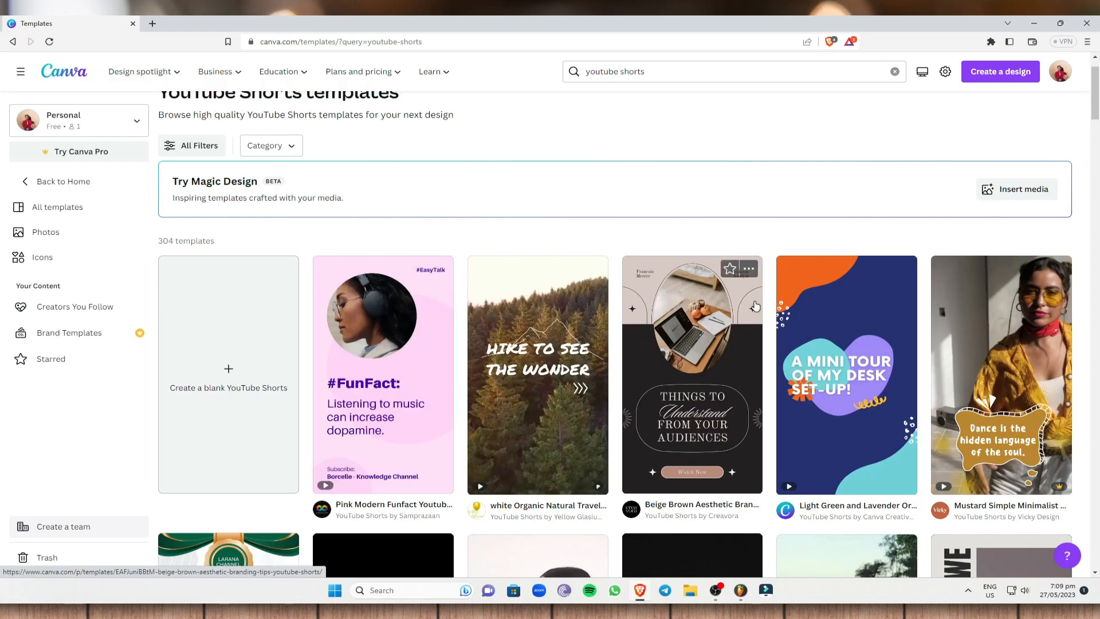
scroll(755, 307, "down", 15)
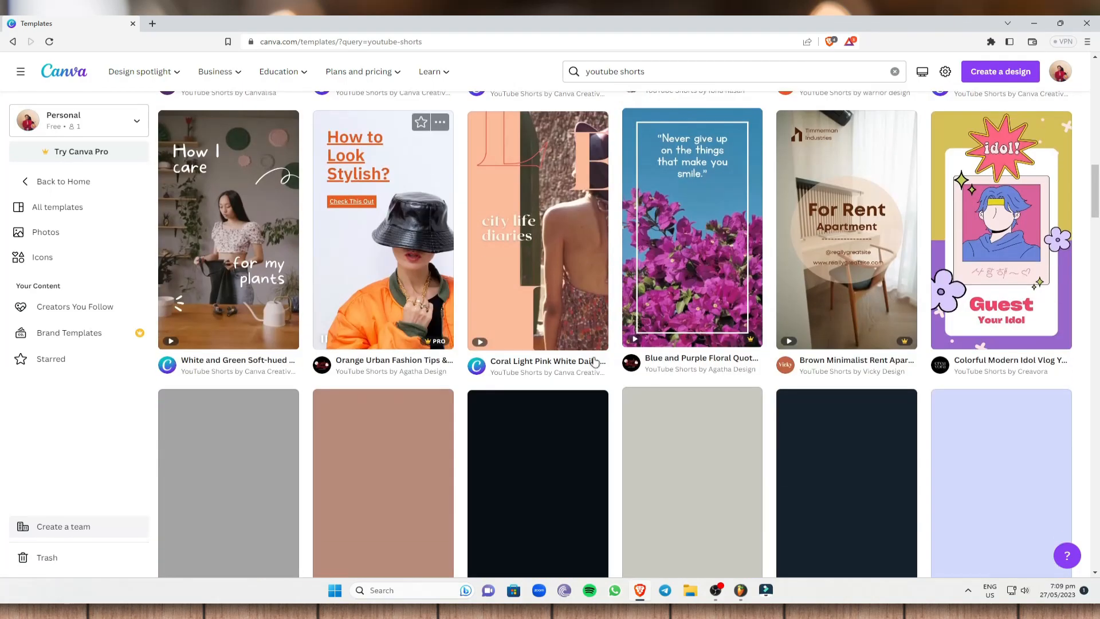
scroll(587, 360, "down", 5)
scroll(823, 302, "down", 4)
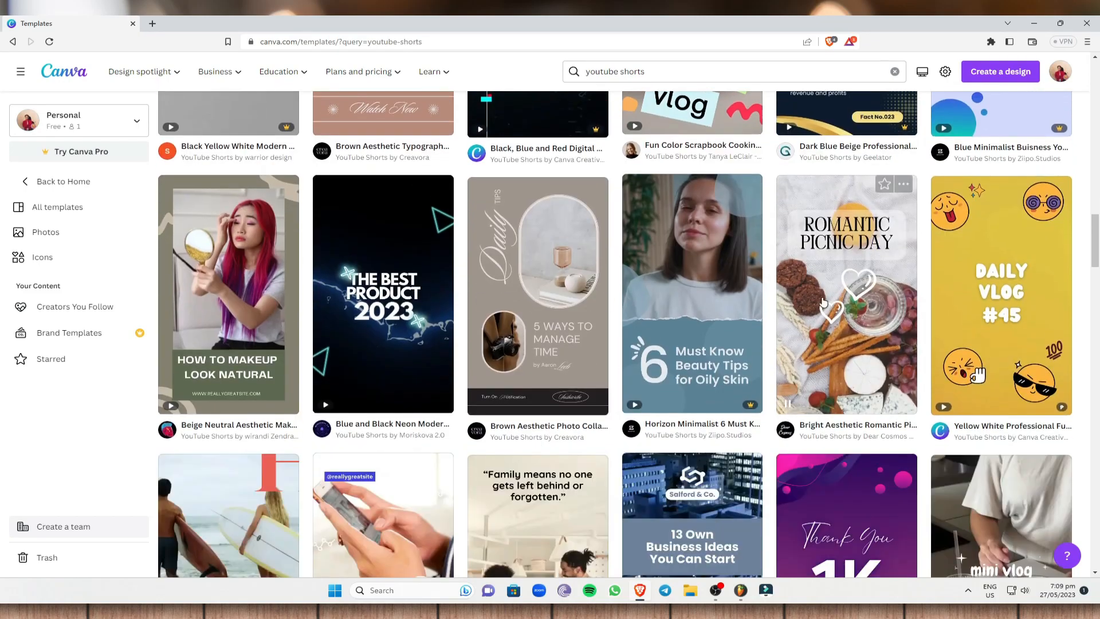
scroll(823, 302, "down", 3)
scroll(486, 283, "up", 4)
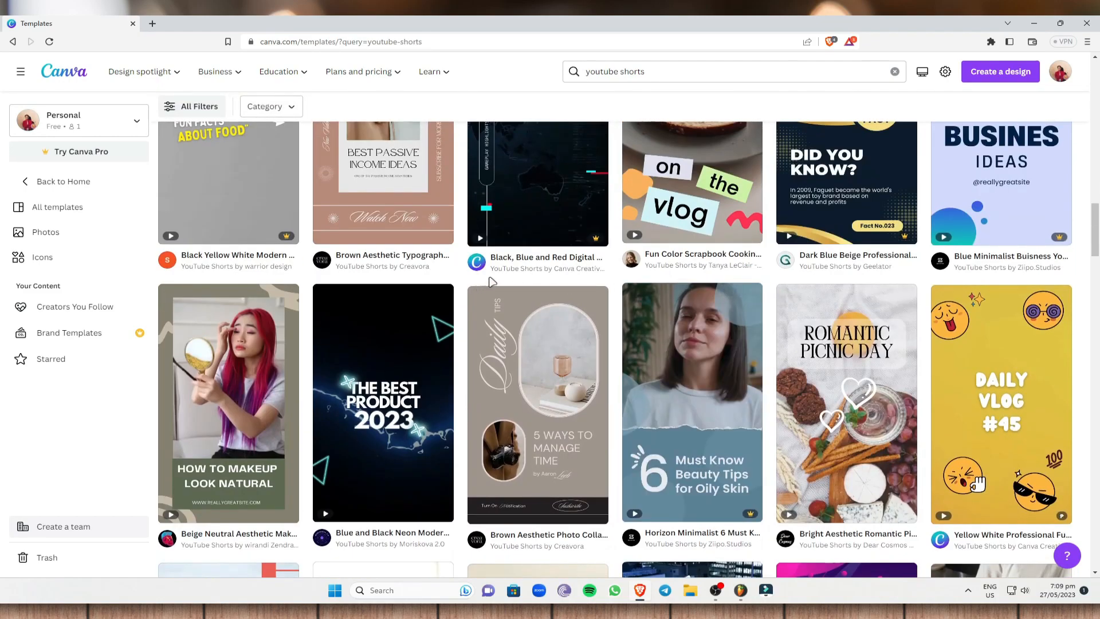
- Open the Bright Aesthetic Romantic Picnic Day Vlog YouTube Shorts template for customization
left_click(843, 355)
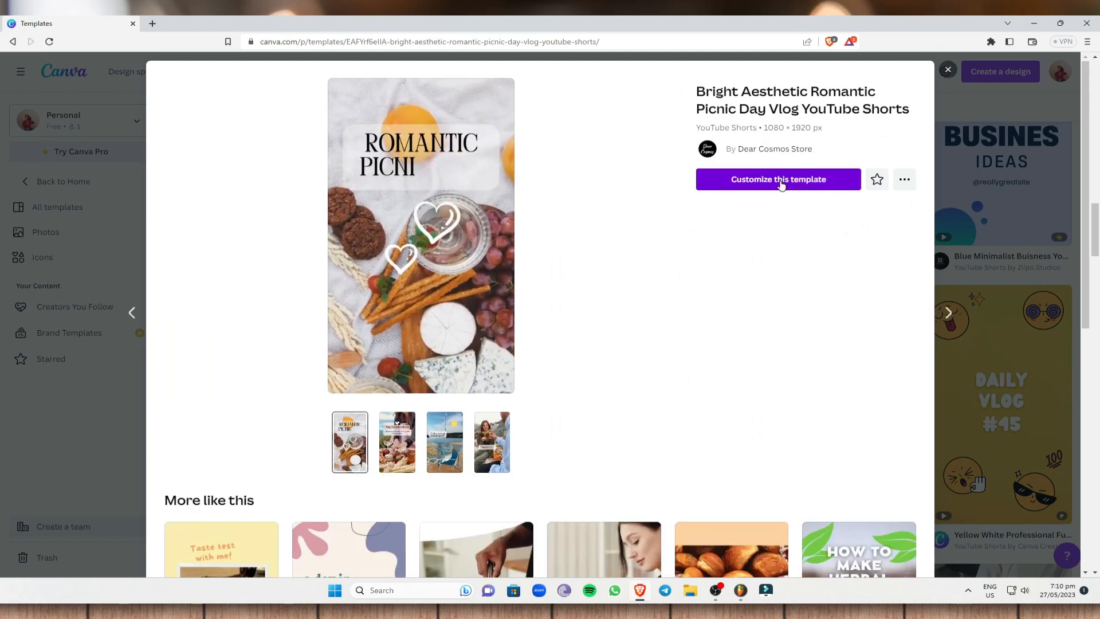
left_click(780, 180)
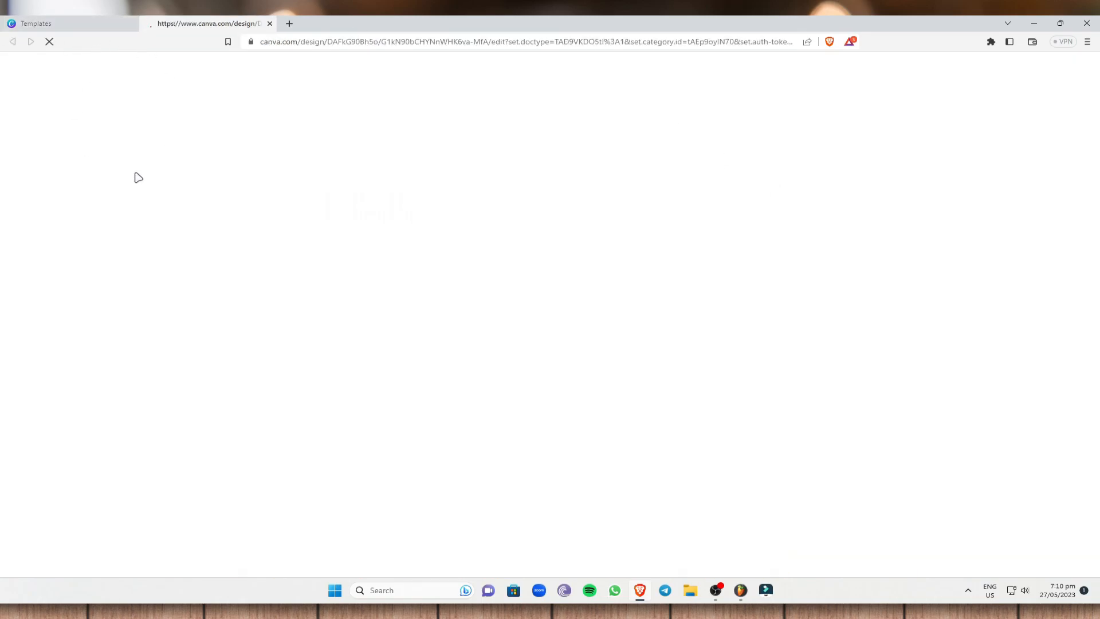
- Look over the other YouTube Shorts templates in the search results and return to the picnic day design
left_click(92, 21)
key("Escape")
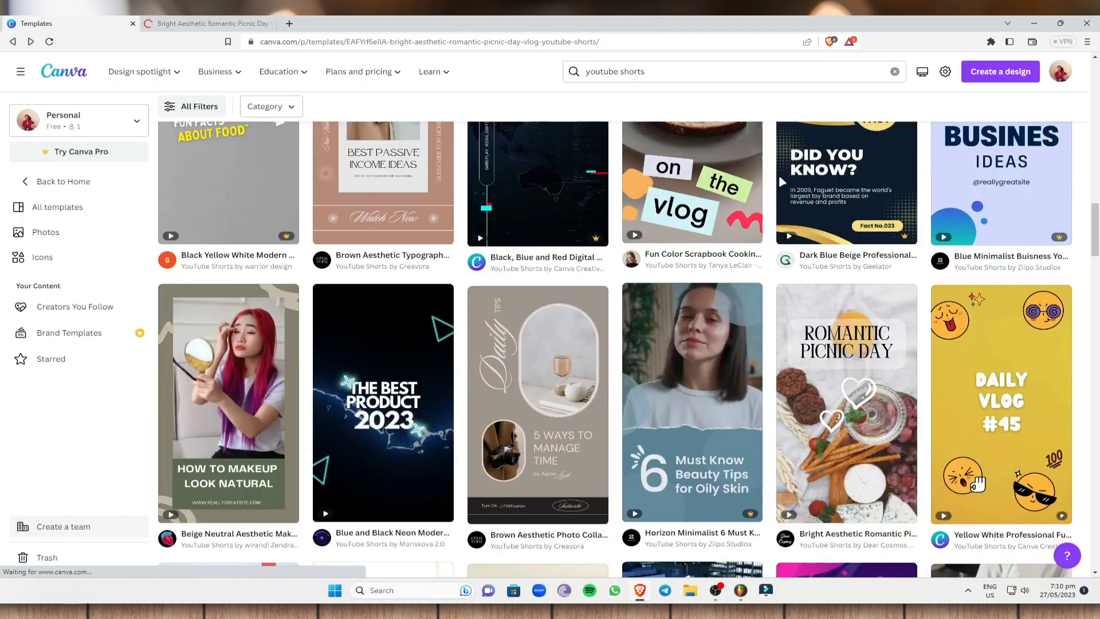
scroll(477, 336, "up", 4)
scroll(477, 336, "up", 10)
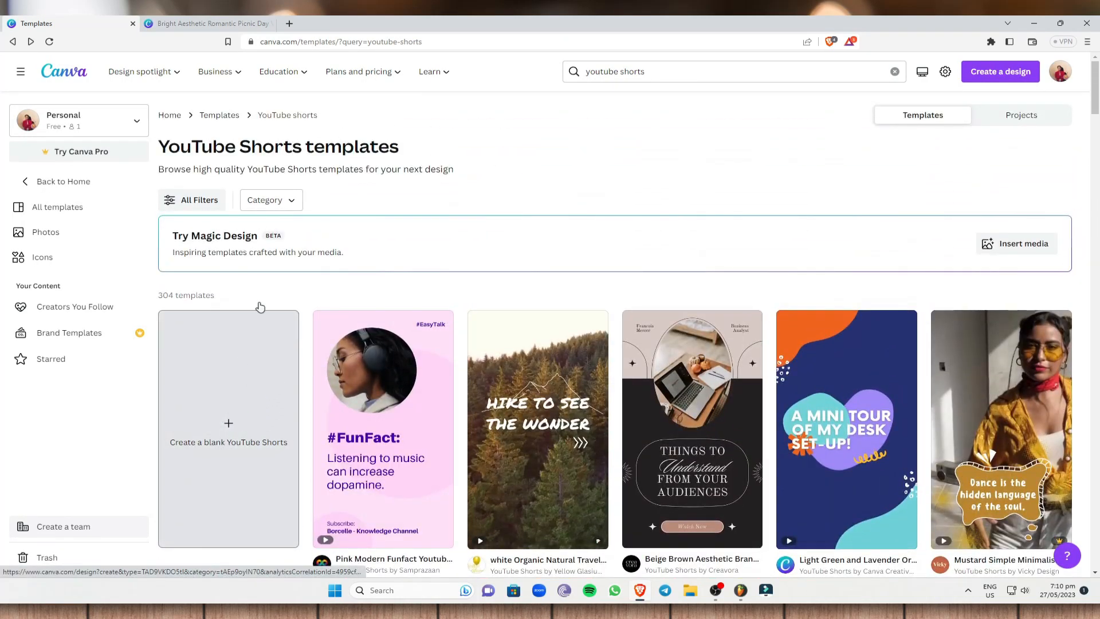
scroll(695, 287, "down", 8)
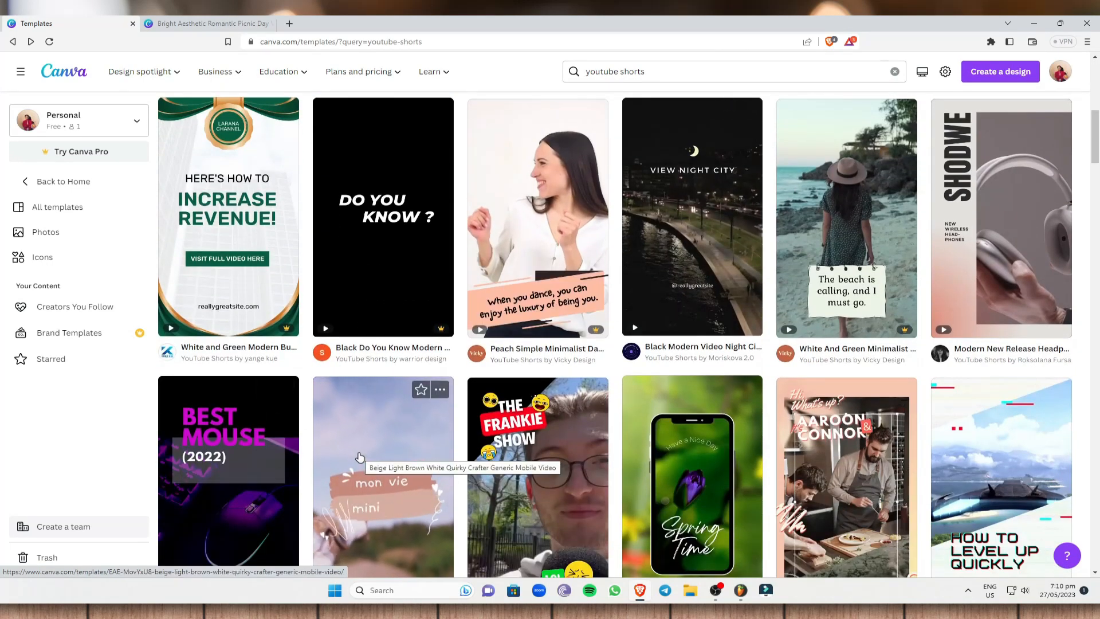
left_click(206, 23)
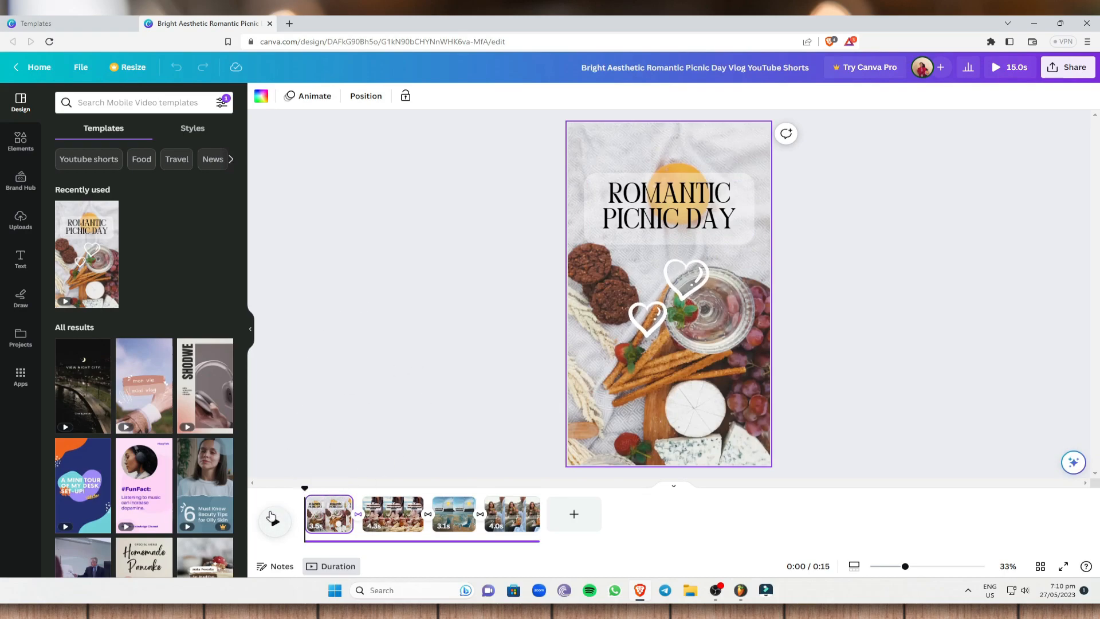
- Preview the template's scenes with the computer's sound muted, pausing playback in the last scene
left_click(275, 518)
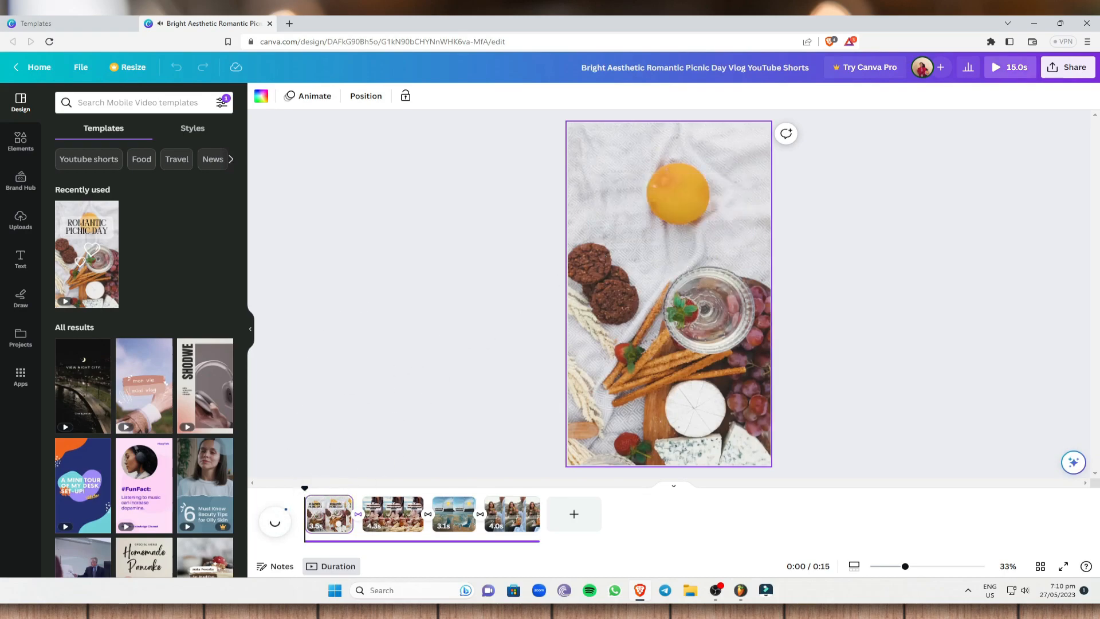
left_click(1023, 590)
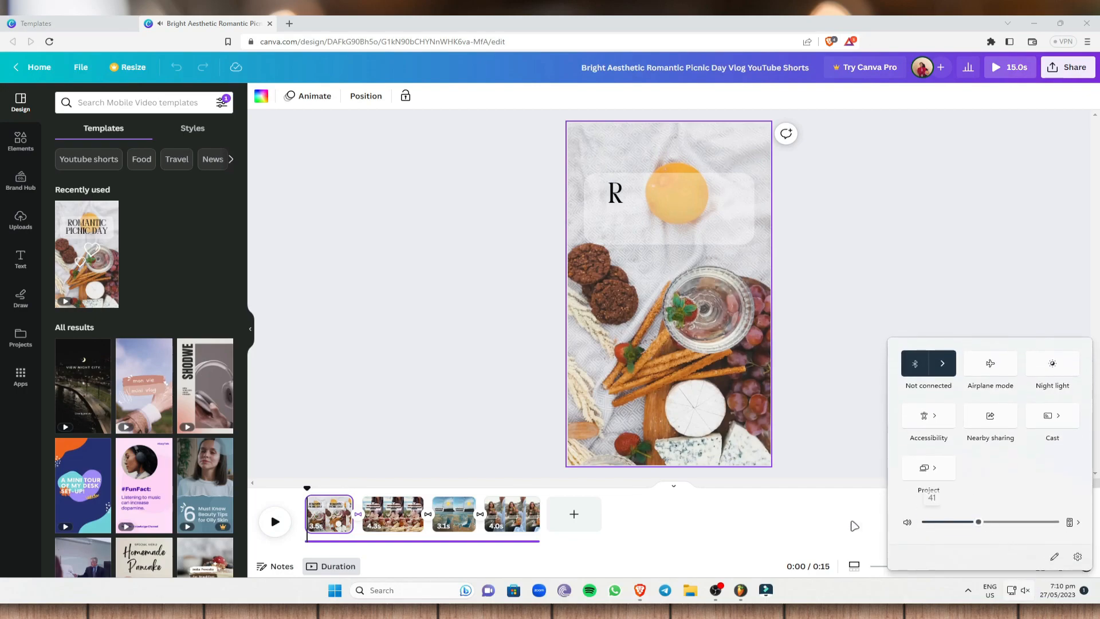
left_click(276, 520)
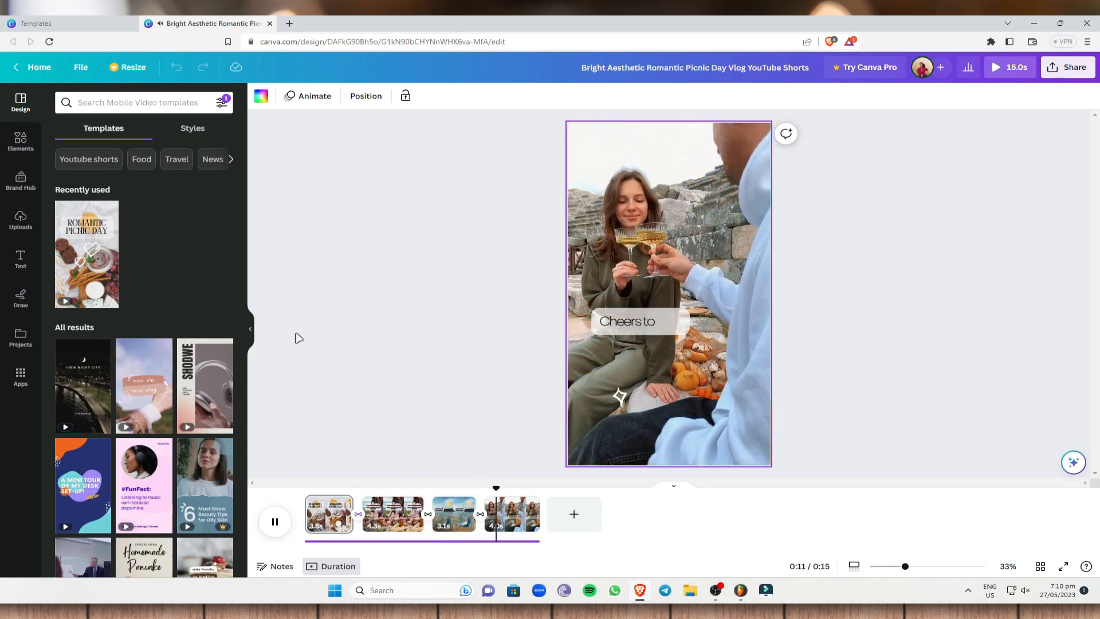
left_click(275, 521)
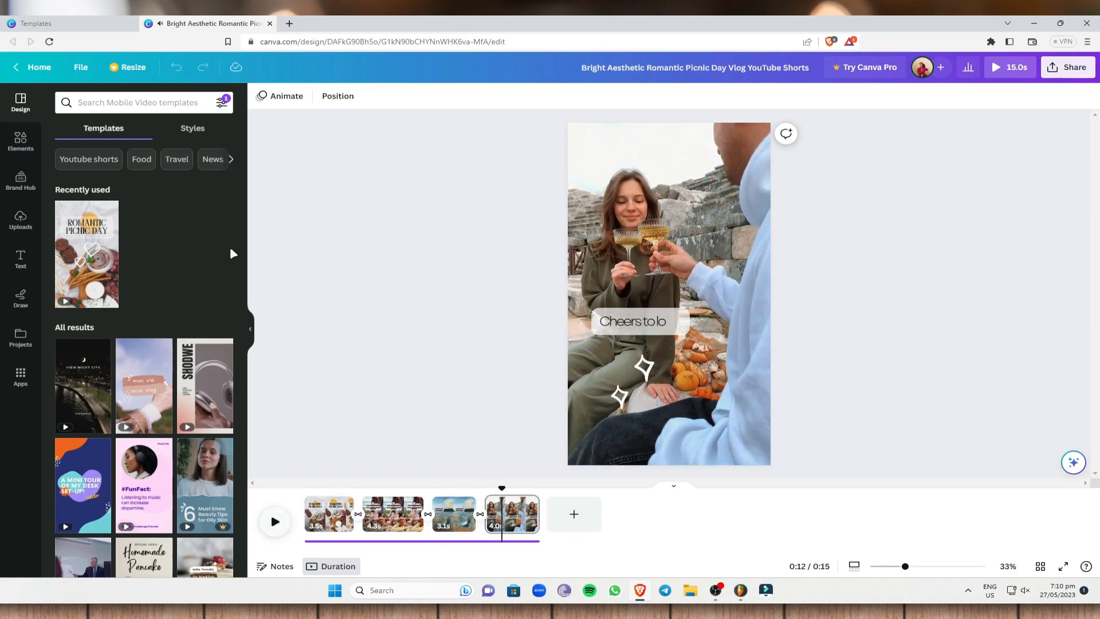
- Look through the Long Videos folder for files to upload and close the file chooser without choosing one
left_click(20, 217)
left_click(130, 129)
scroll(519, 125, "down", 10)
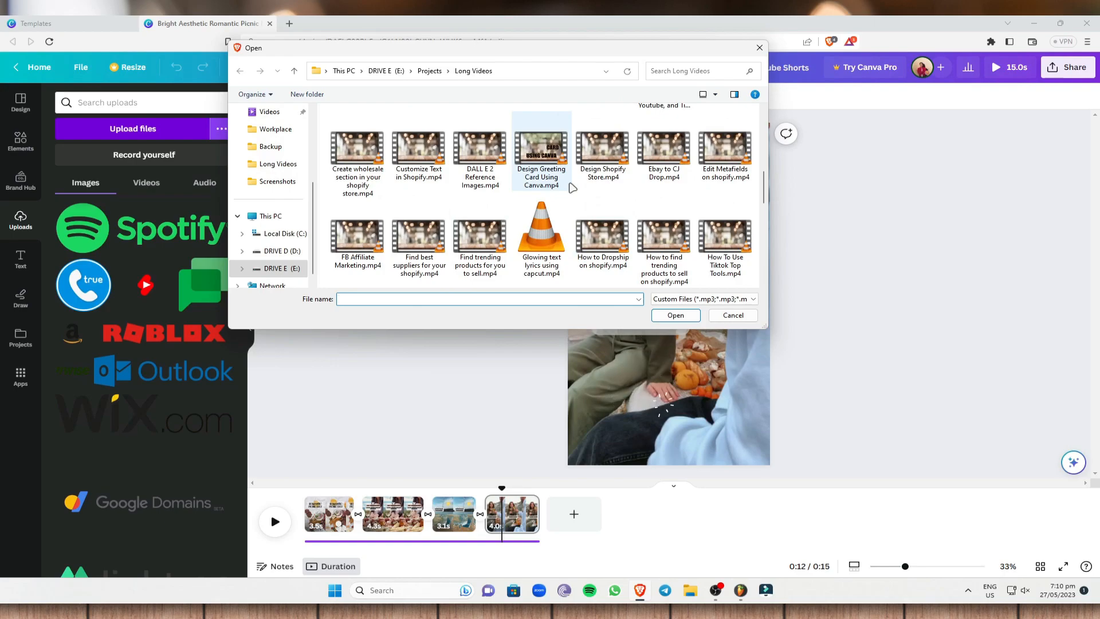
key("Escape")
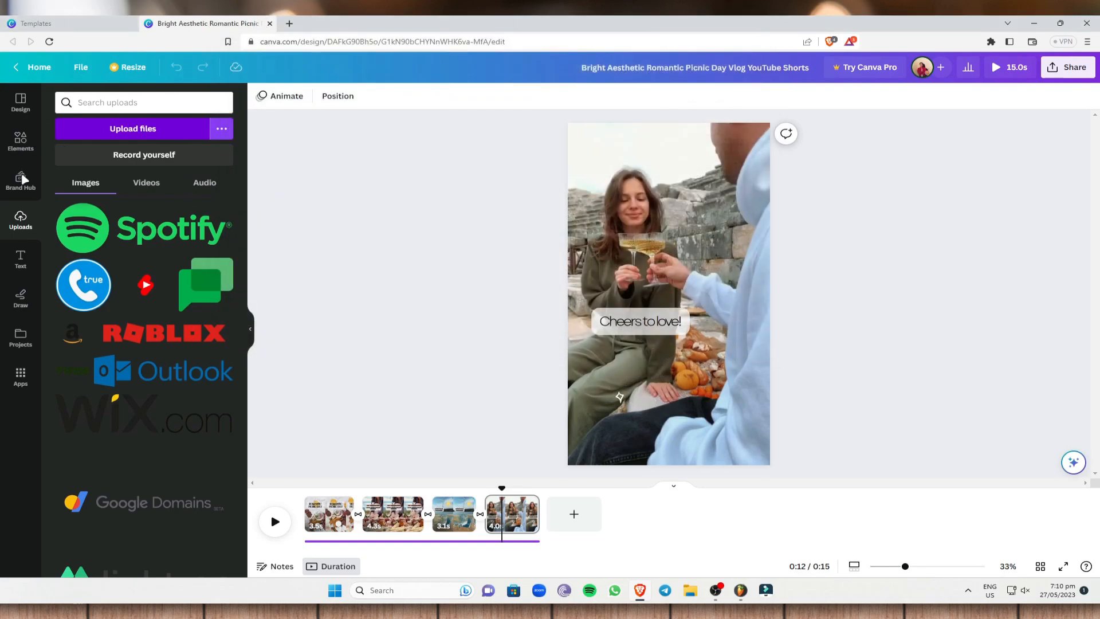
- Search the elements library for "date videos" and limit the results to videos
left_click(128, 20)
left_click(164, 24)
left_click(25, 152)
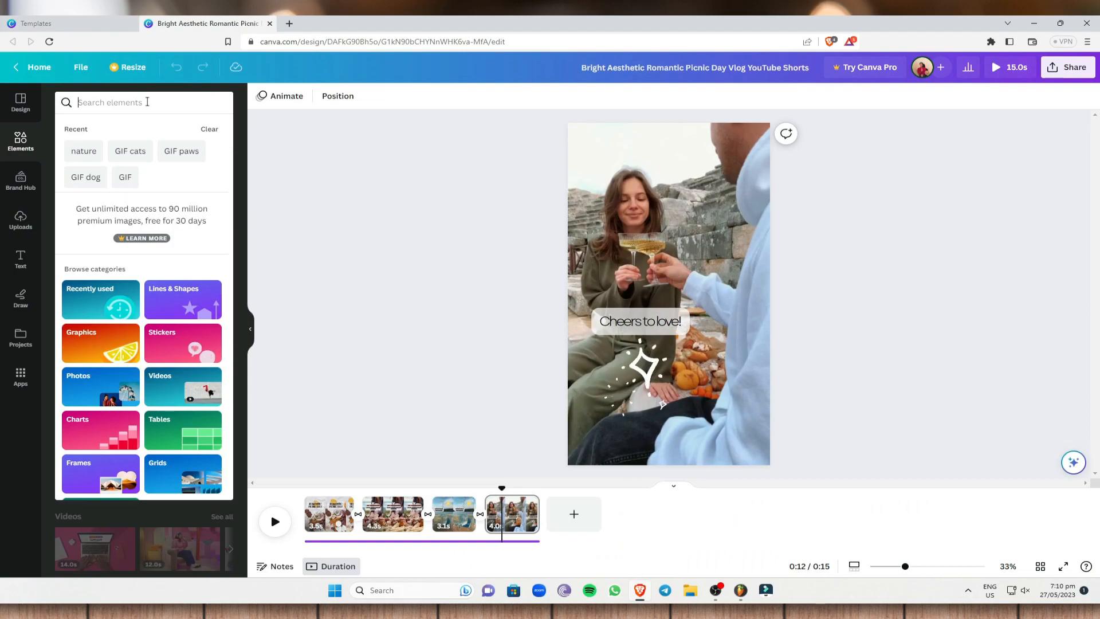
left_click(147, 102)
type("date")
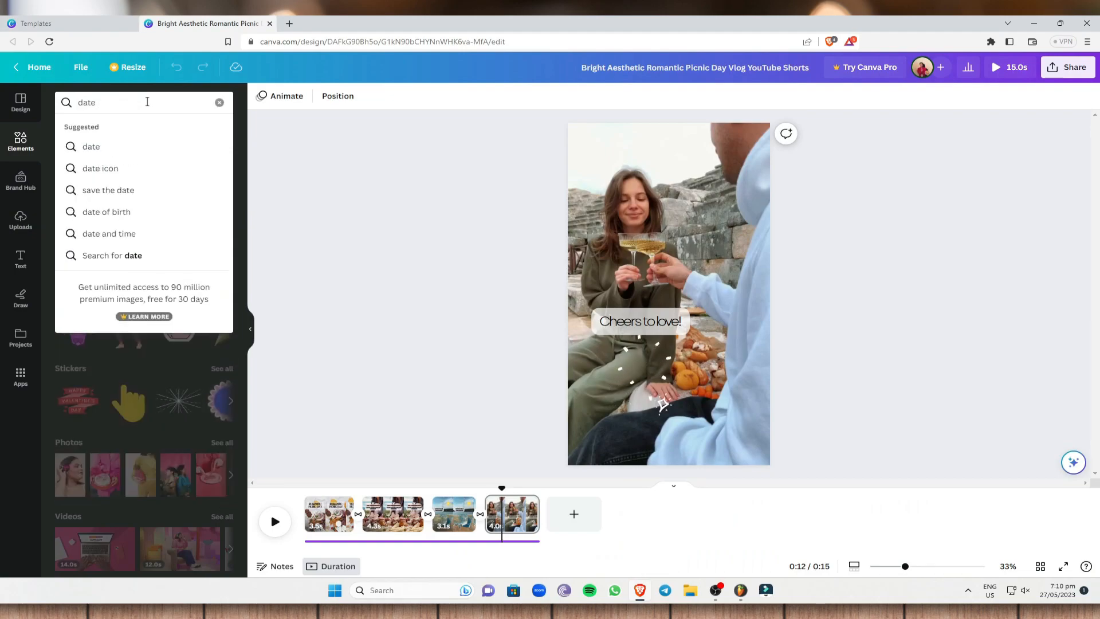
type(" videos")
key("Return")
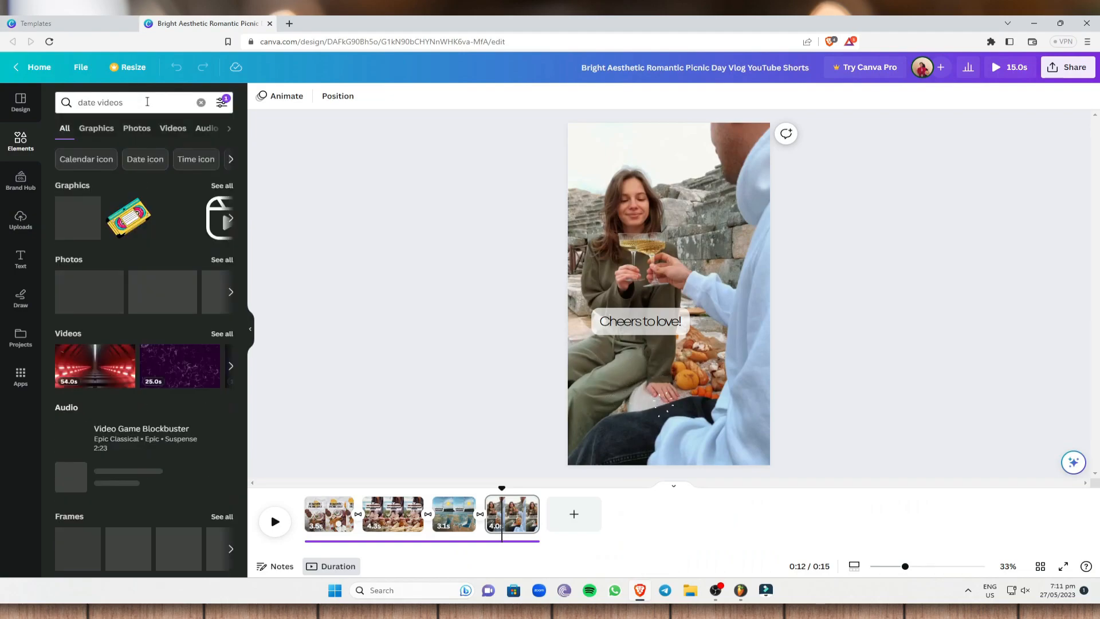
left_click(169, 127)
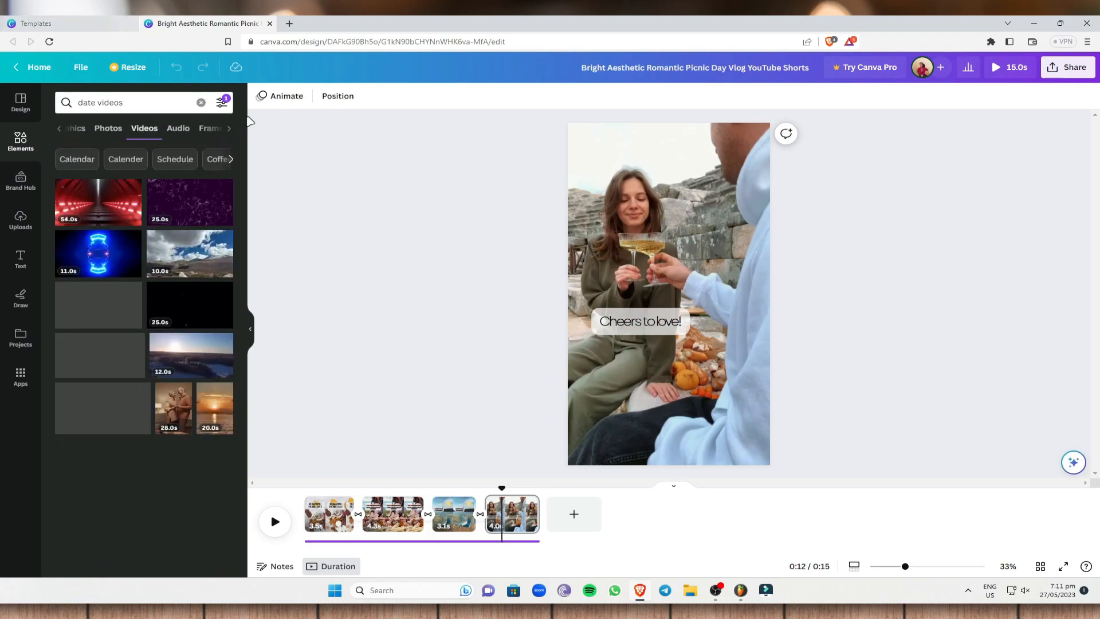
scroll(187, 353, "down", 3)
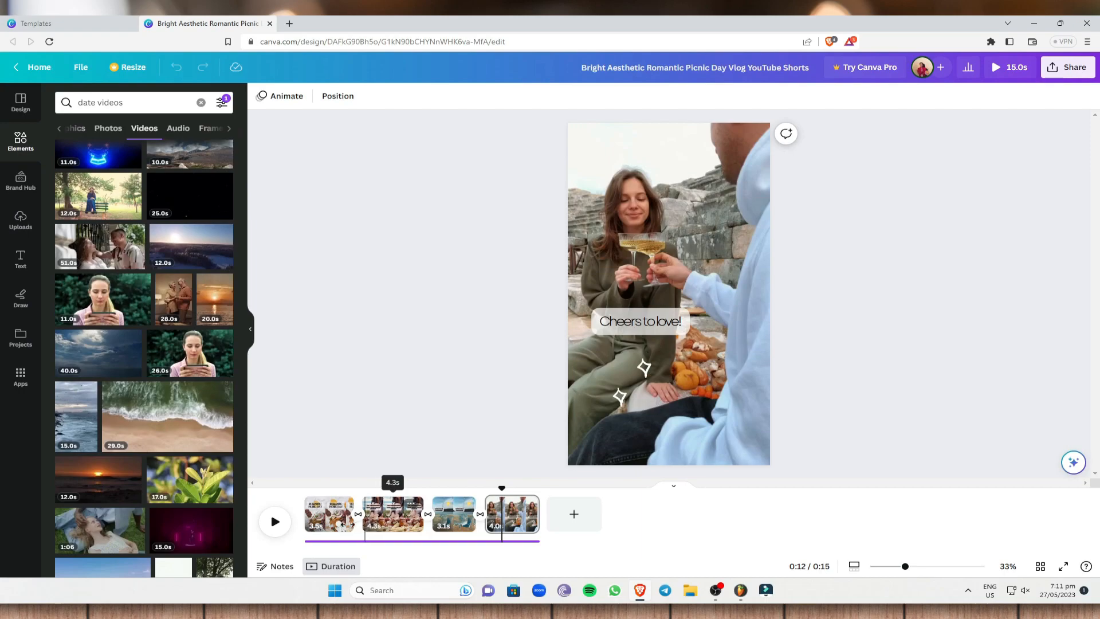
- Delete the Easy Charcuterie Board scene from the timeline
left_click(334, 522)
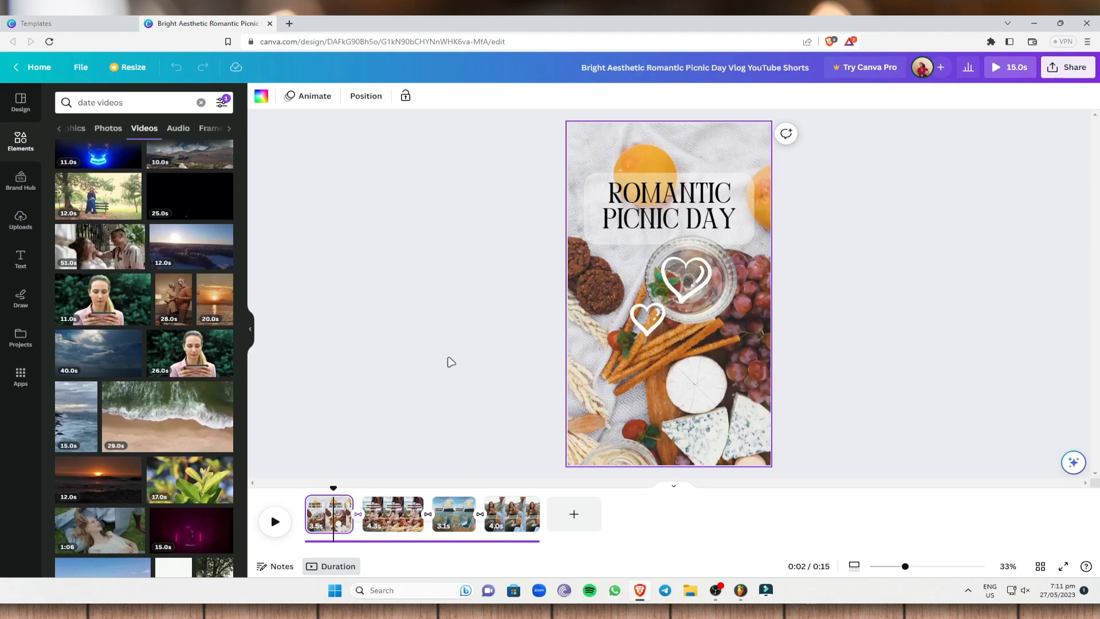
left_click(390, 526)
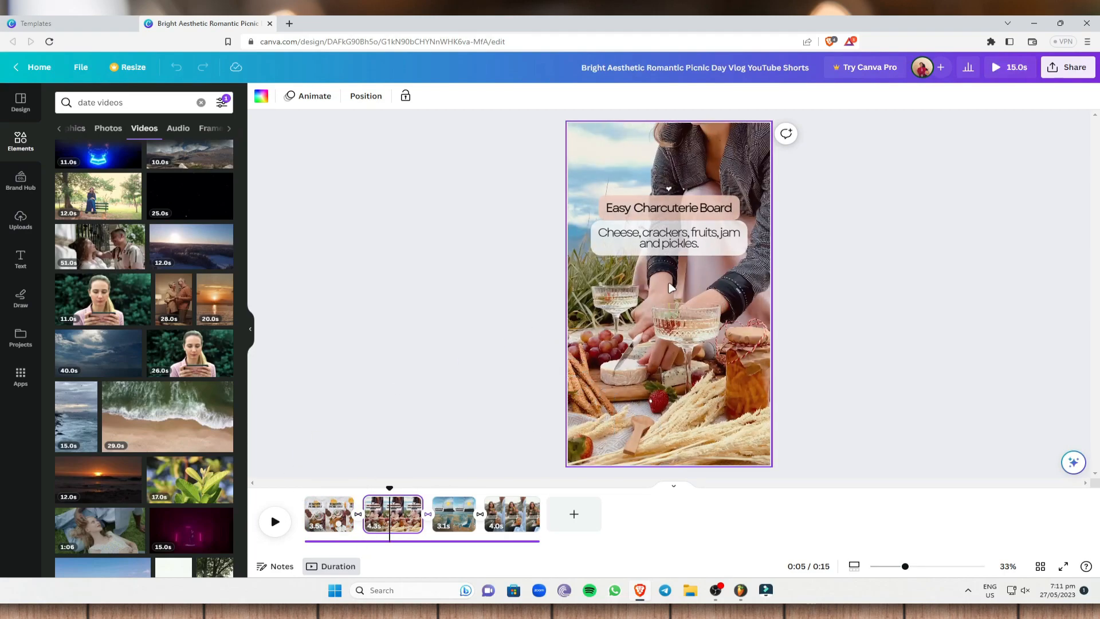
key("Delete")
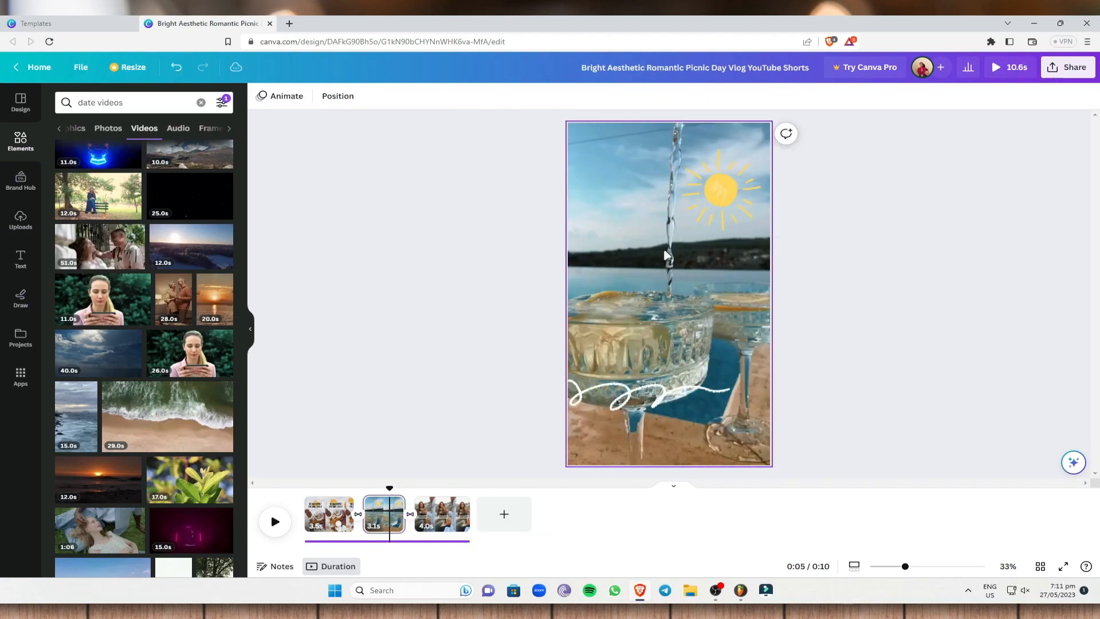
- Delete the drink-pouring background video and the sun graphic from the second scene
left_click(678, 250)
key("Delete")
left_click(734, 197)
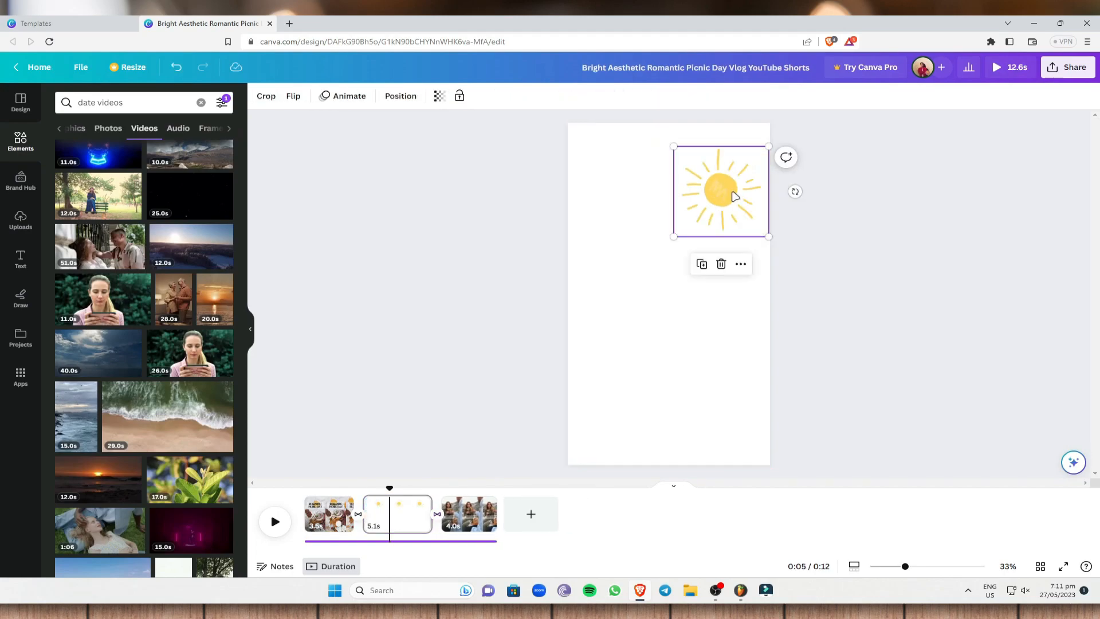
key("Delete")
- Add the 51-second couple video from the results to the second scene and set it as the background
scroll(191, 265, "up", 3)
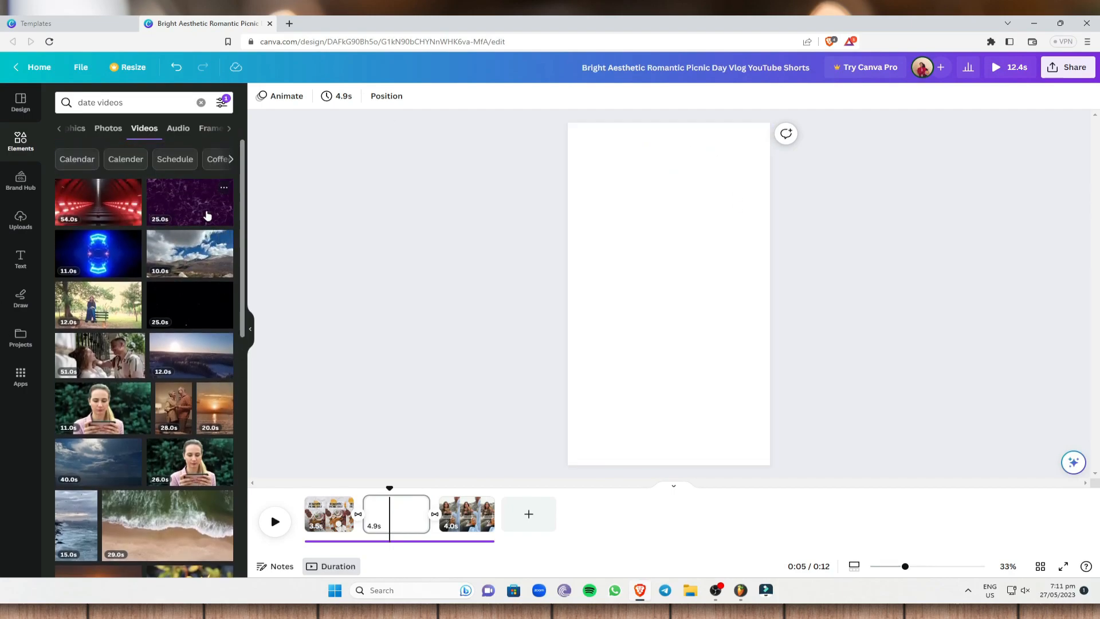
left_click(105, 367)
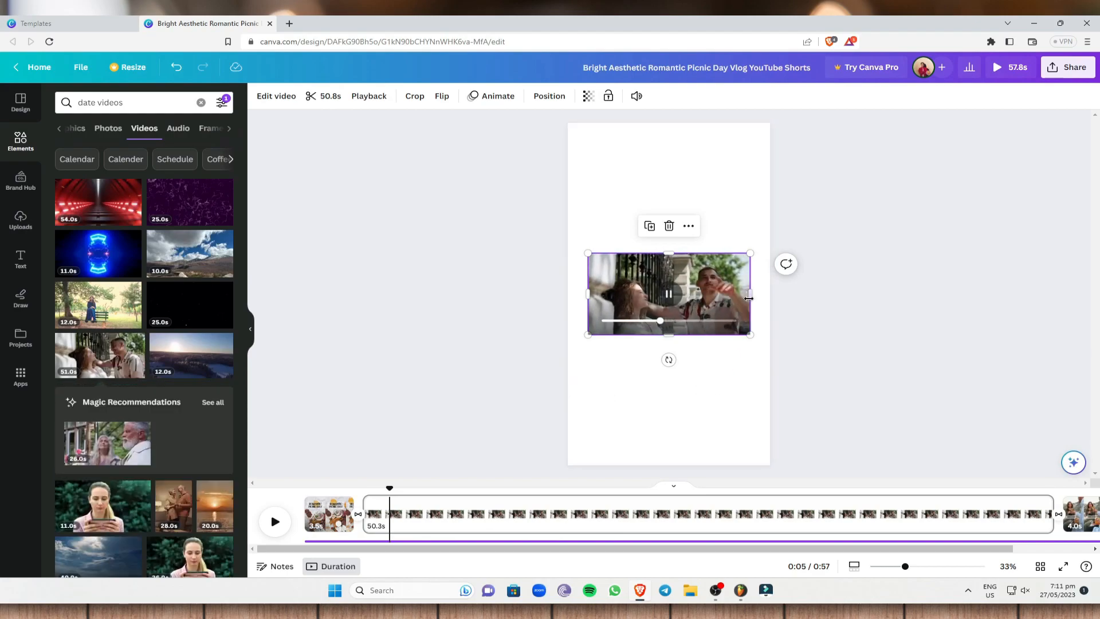
right_click(655, 299)
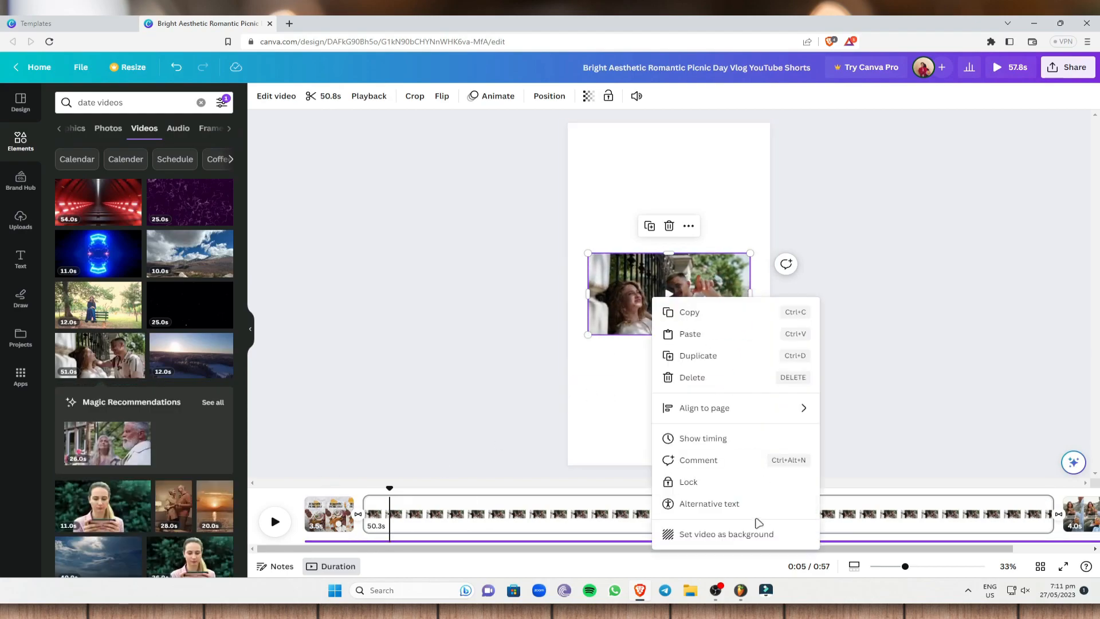
left_click(758, 532)
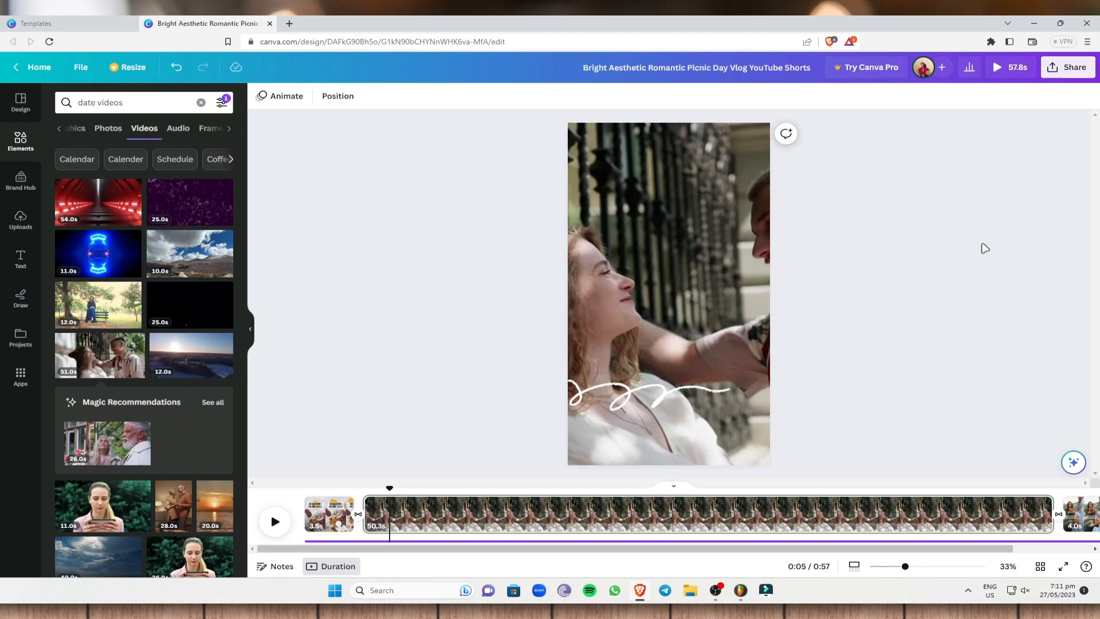
- Preview the couple video and shorten the second scene to 4.0 seconds
left_click(275, 522)
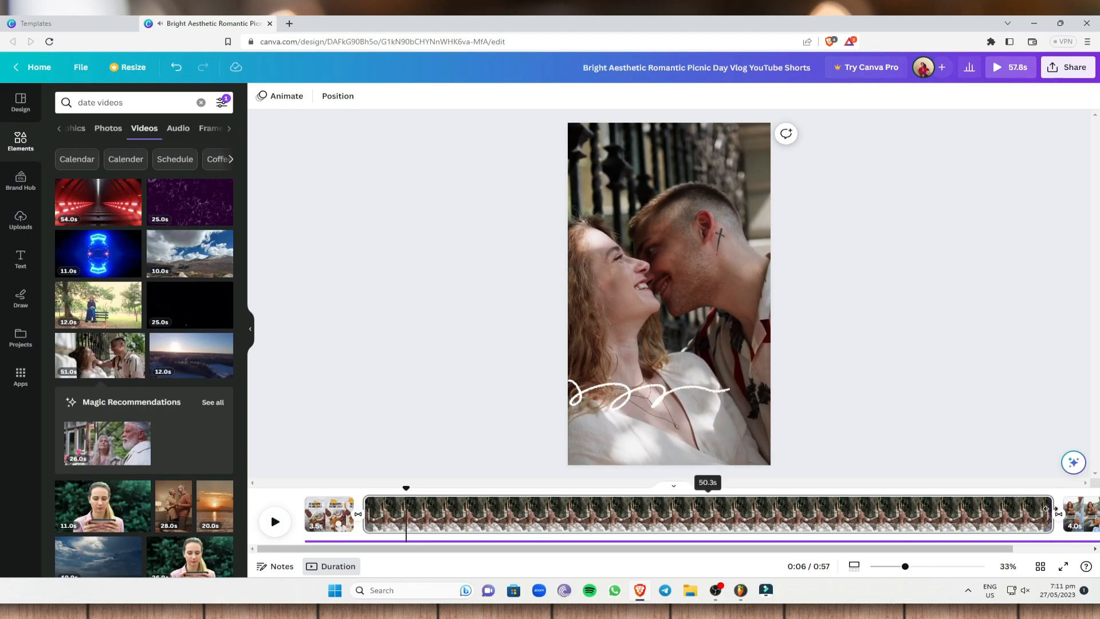
left_click_drag(1053, 510, 363, 517)
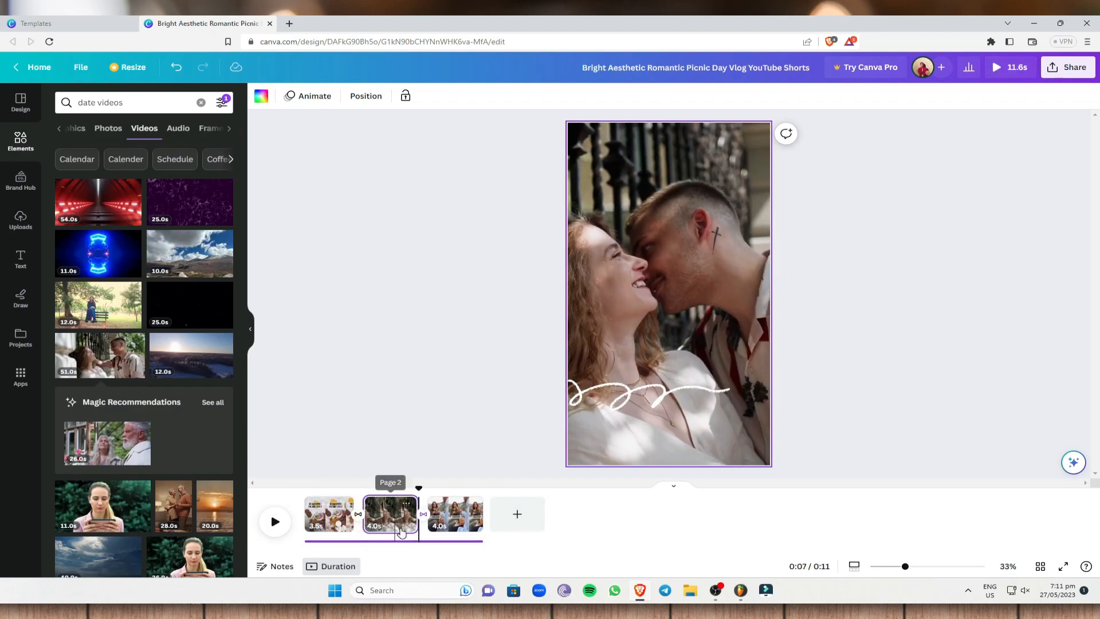
left_click(411, 541)
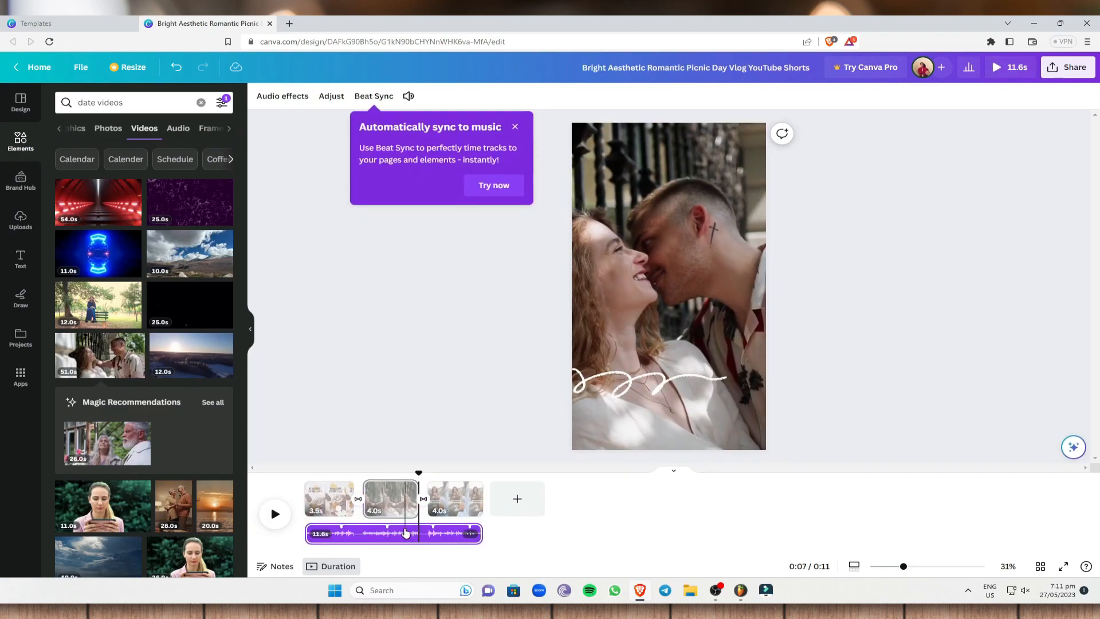
right_click(405, 533)
left_click(365, 403)
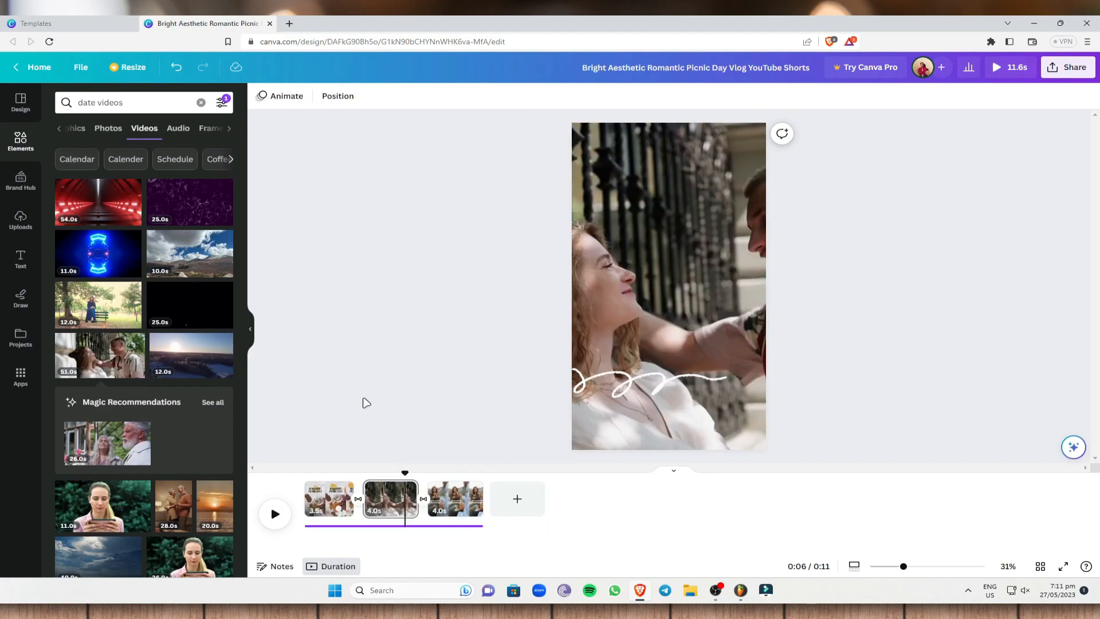
- Play the video from the beginning through the shortened couple scene to check the transition
left_click_drag(407, 487, 307, 488)
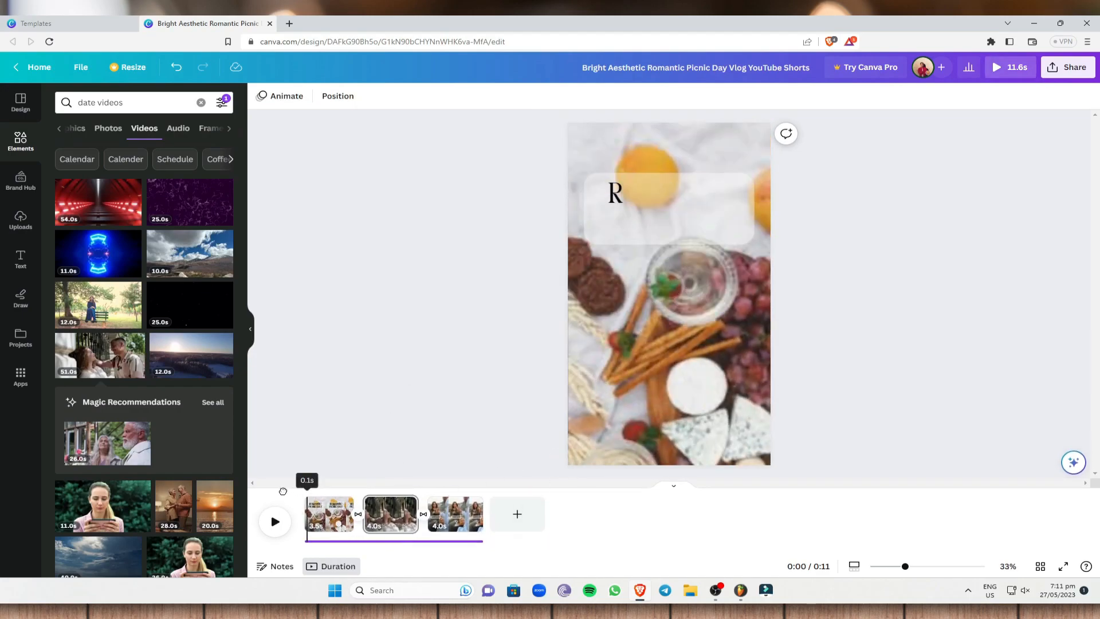
left_click(275, 521)
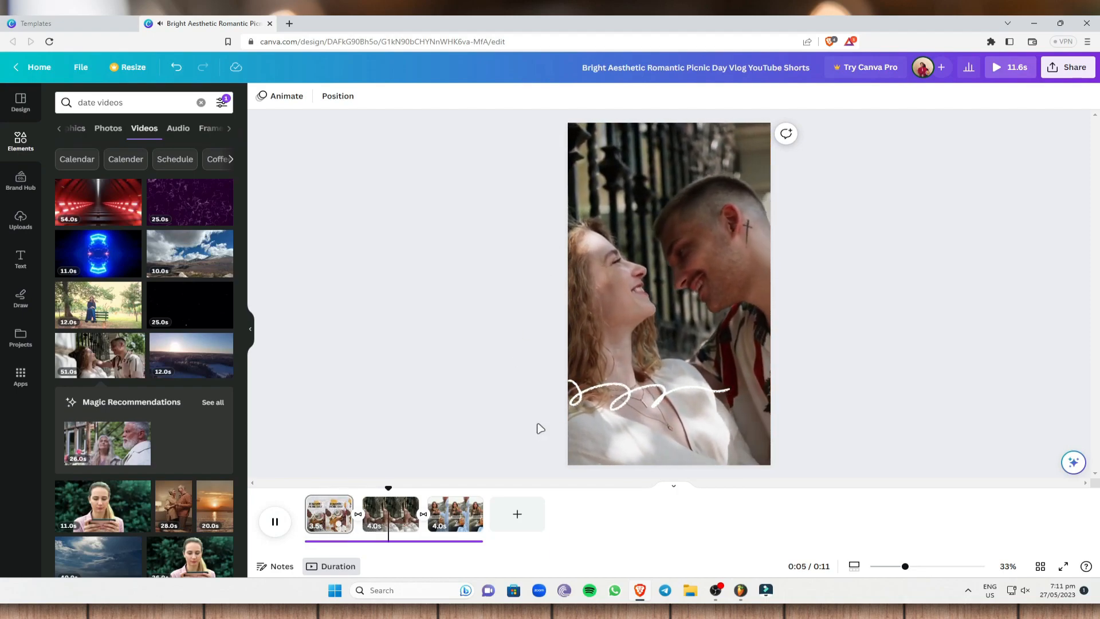
left_click(275, 519)
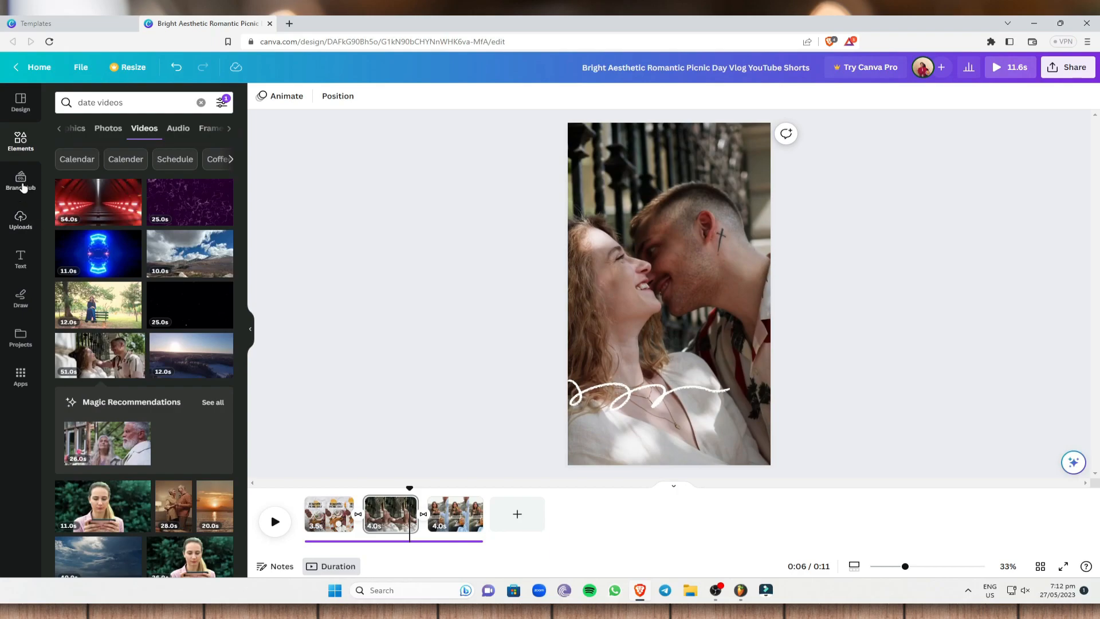
- Search the elements for "heart GIF" and place the red heart graphic, scaled down, in the upper-left corner of the second scene
left_click(21, 141)
left_click(113, 102)
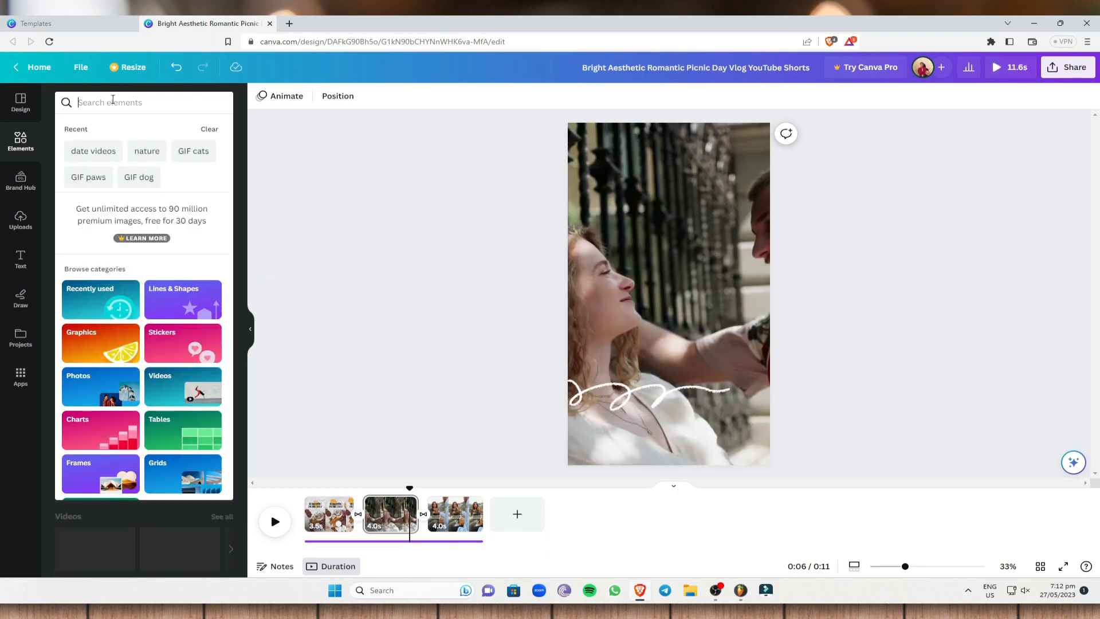
type("hyear")
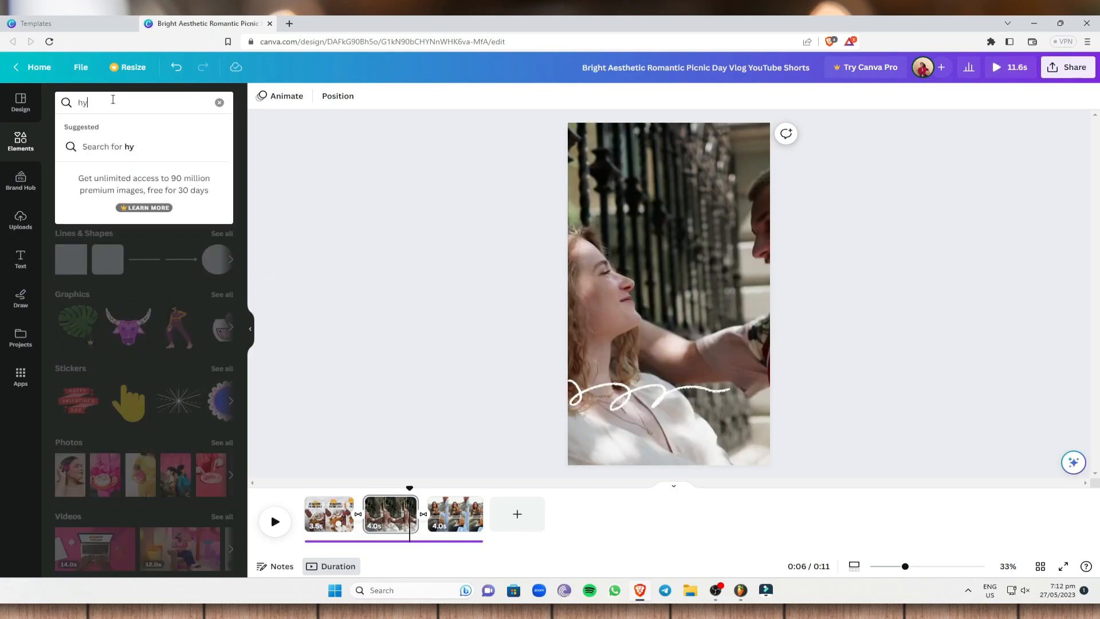
key("BackSpace")
type("eart GIF")
key("Return")
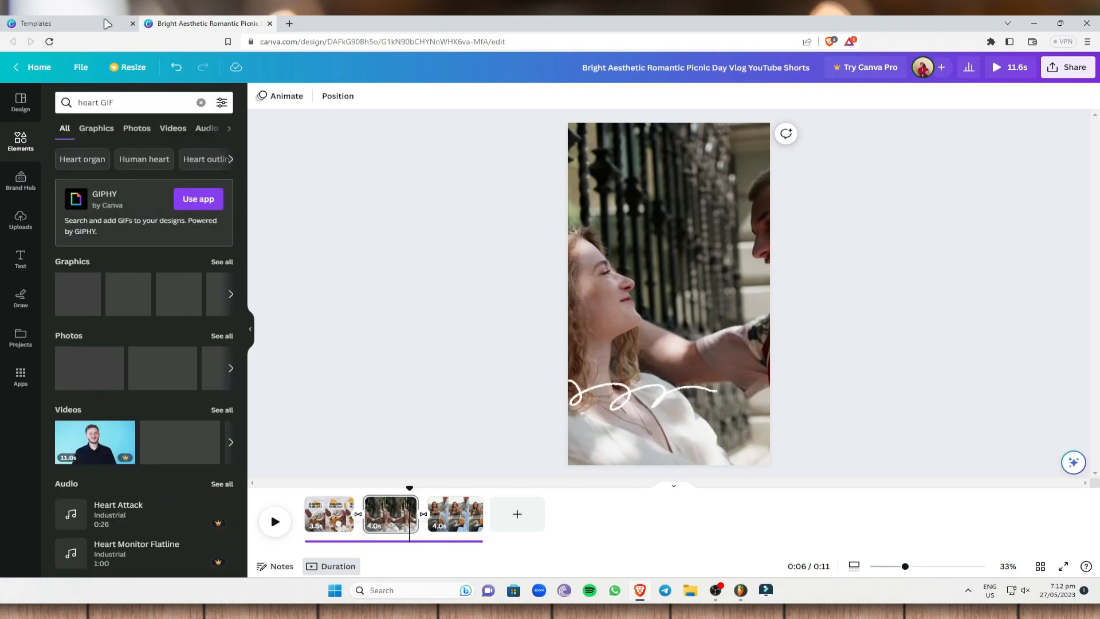
left_click(88, 303)
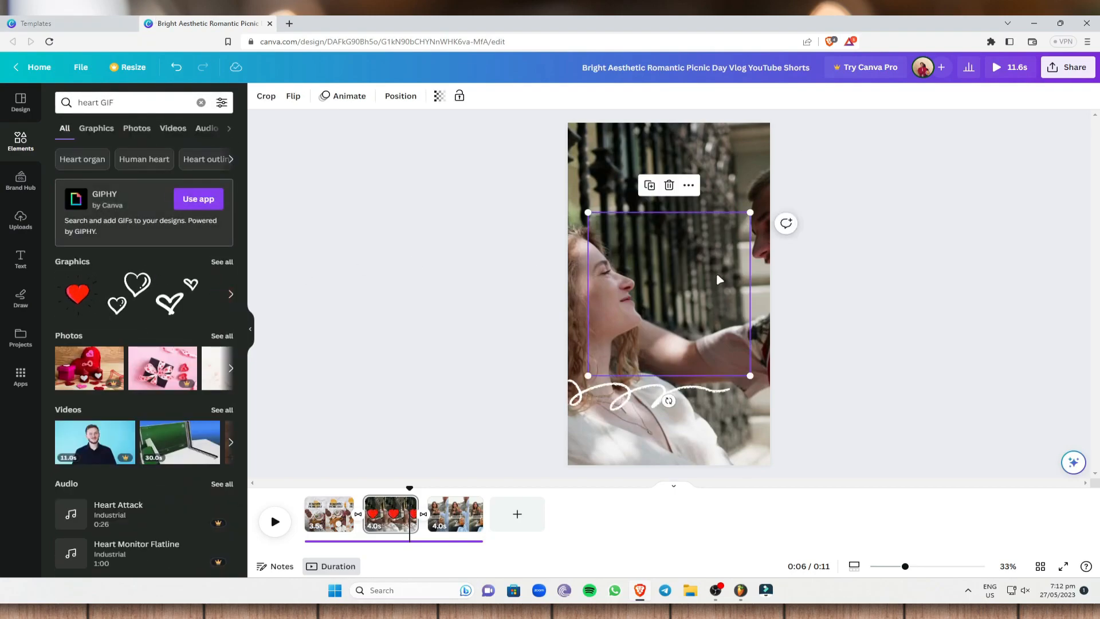
left_click_drag(742, 340, 621, 169)
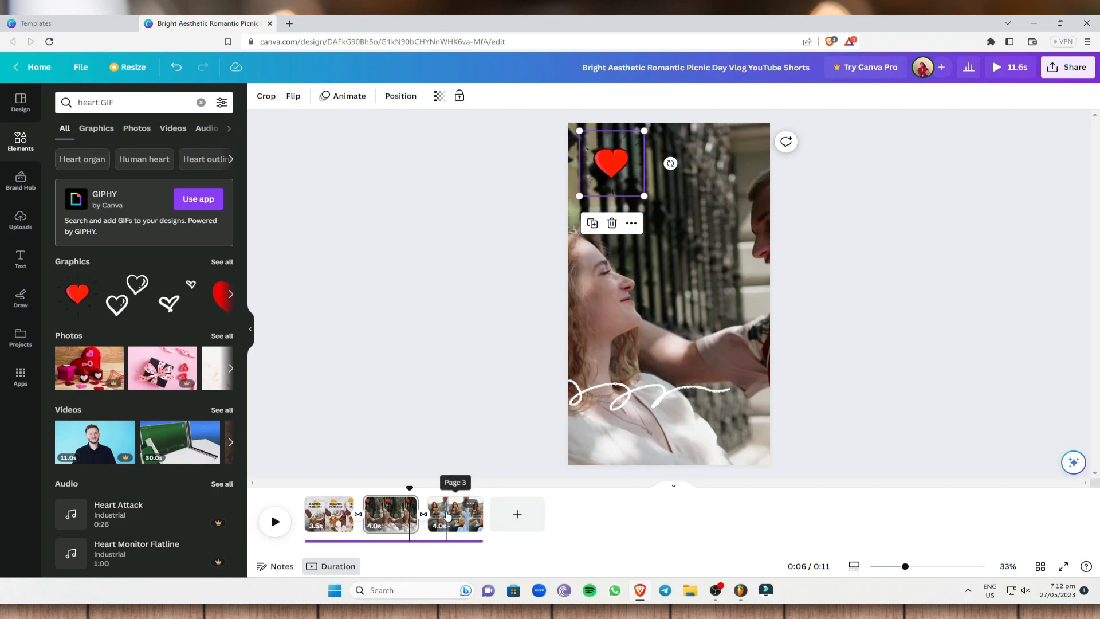
- Replace the "Cheers to love" scene with a new blank scene at the end of the timeline
left_click(448, 516)
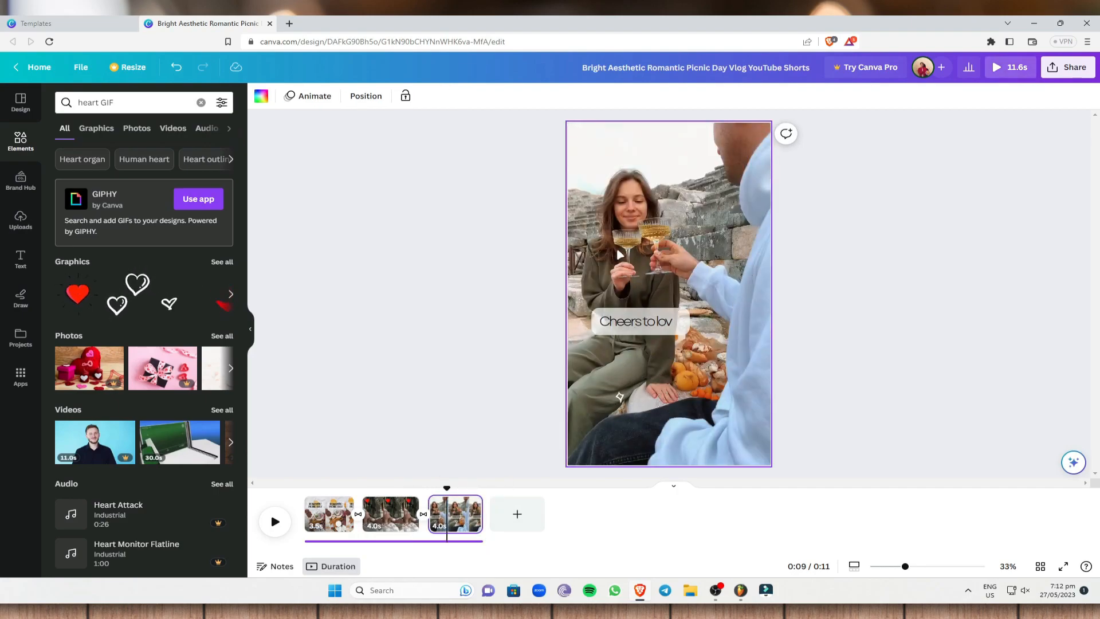
key("Delete")
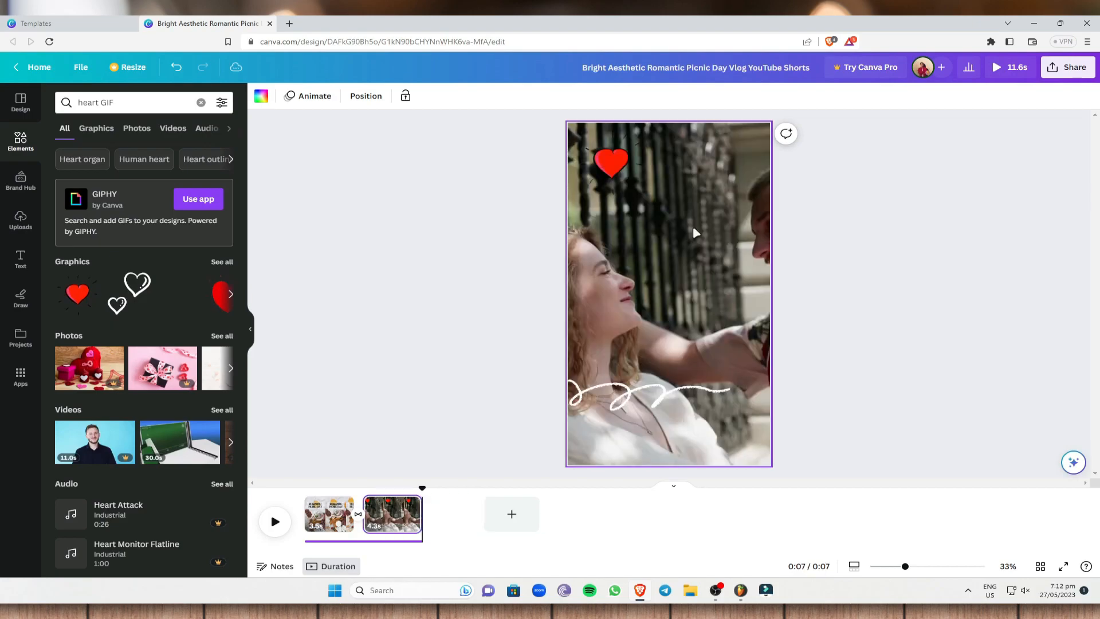
left_click(450, 526)
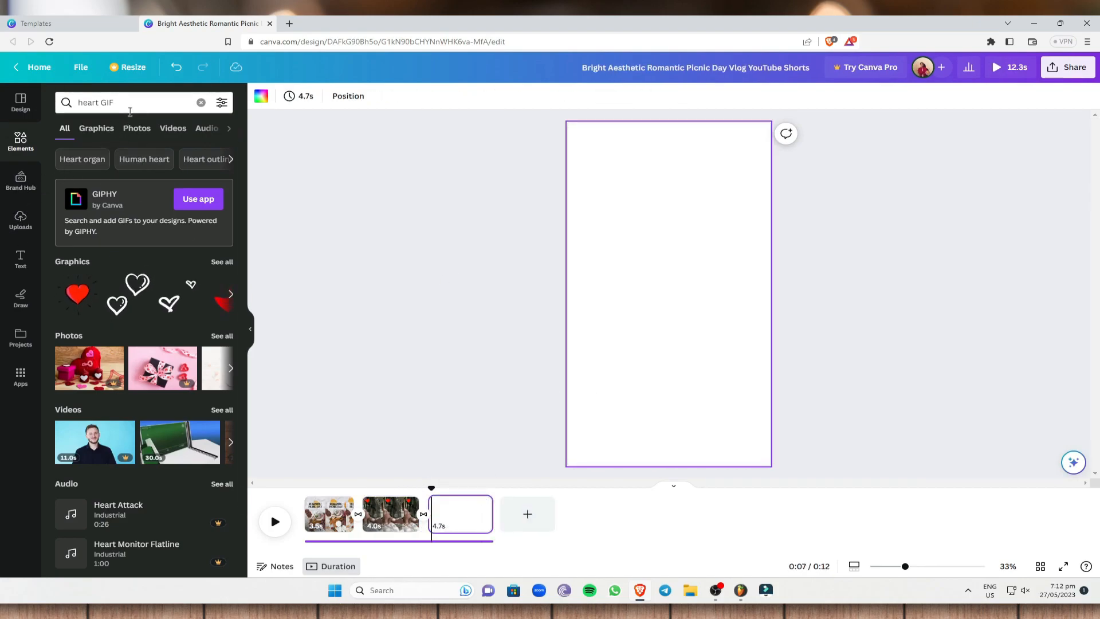
- Search the elements library for "heart videos" and limit the results to videos
left_click_drag(87, 104, 131, 106)
key("BackSpace")
key("BackSpace")
key("BackSpace")
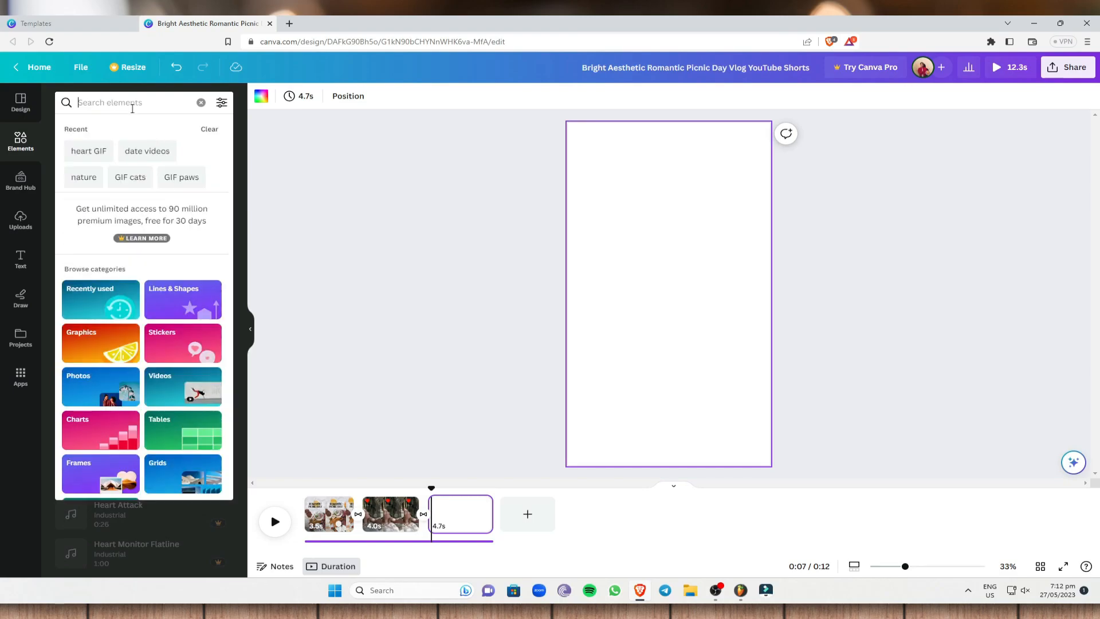
type("heart videos")
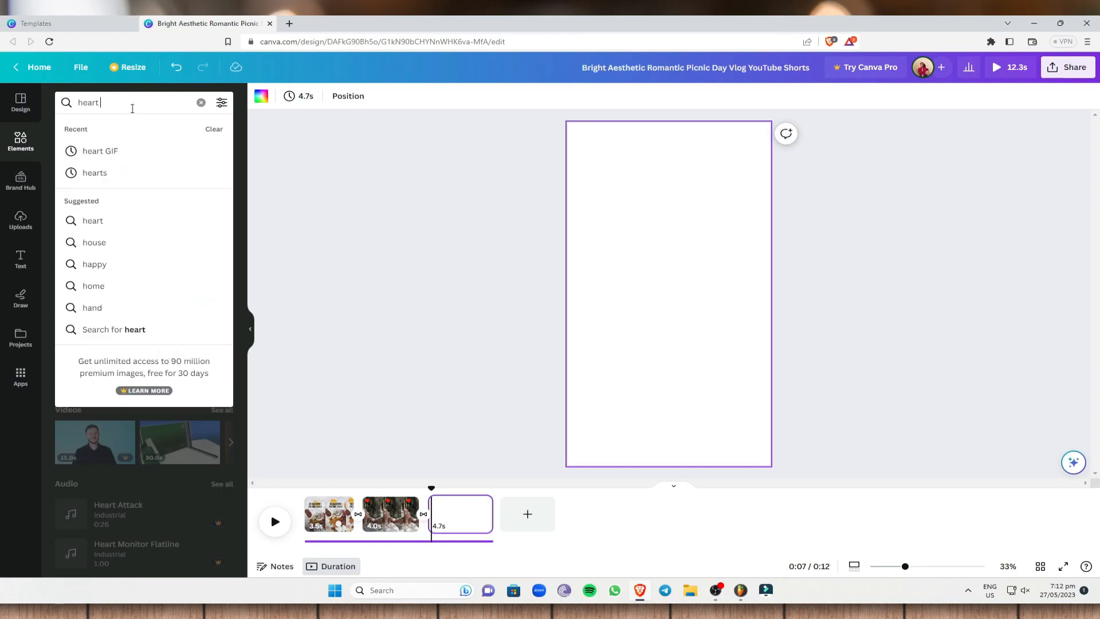
key("Return")
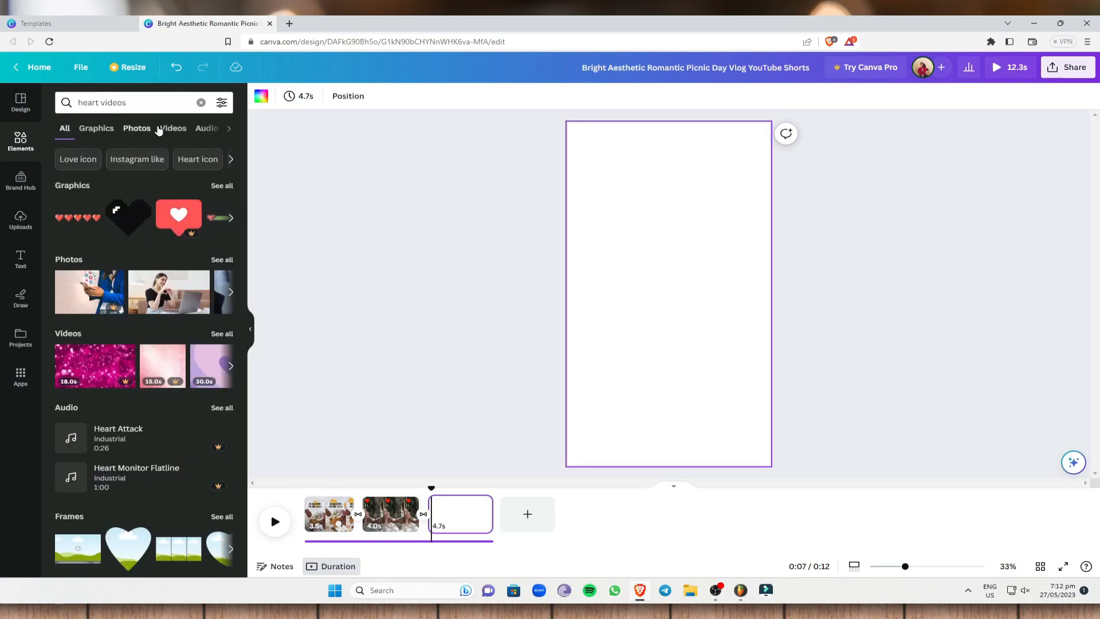
left_click(185, 130)
- Add the 11-second cake video to the blank scene as its background and shorten the scene to 4.0 seconds
scroll(189, 372, "down", 2)
scroll(190, 373, "down", 8)
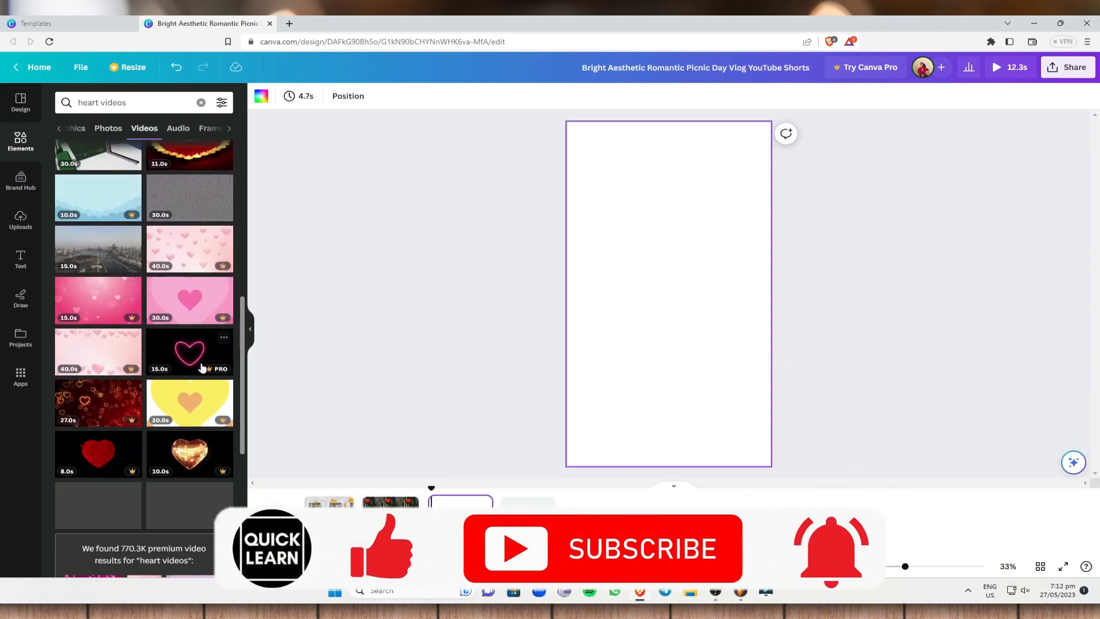
scroll(202, 369, "down", 10)
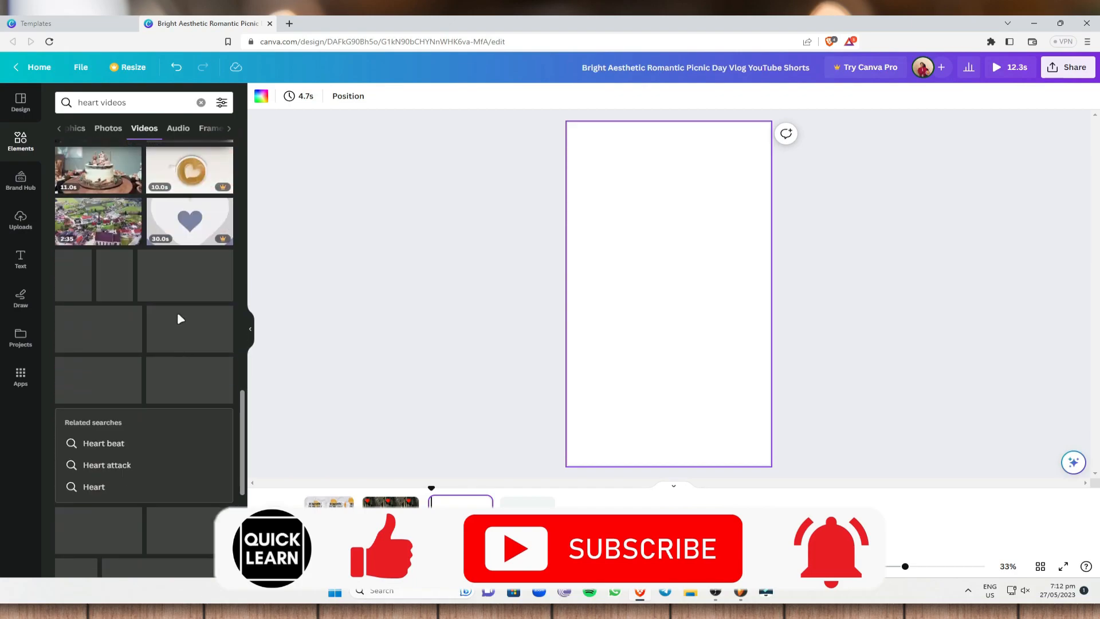
scroll(163, 280, "up", 1)
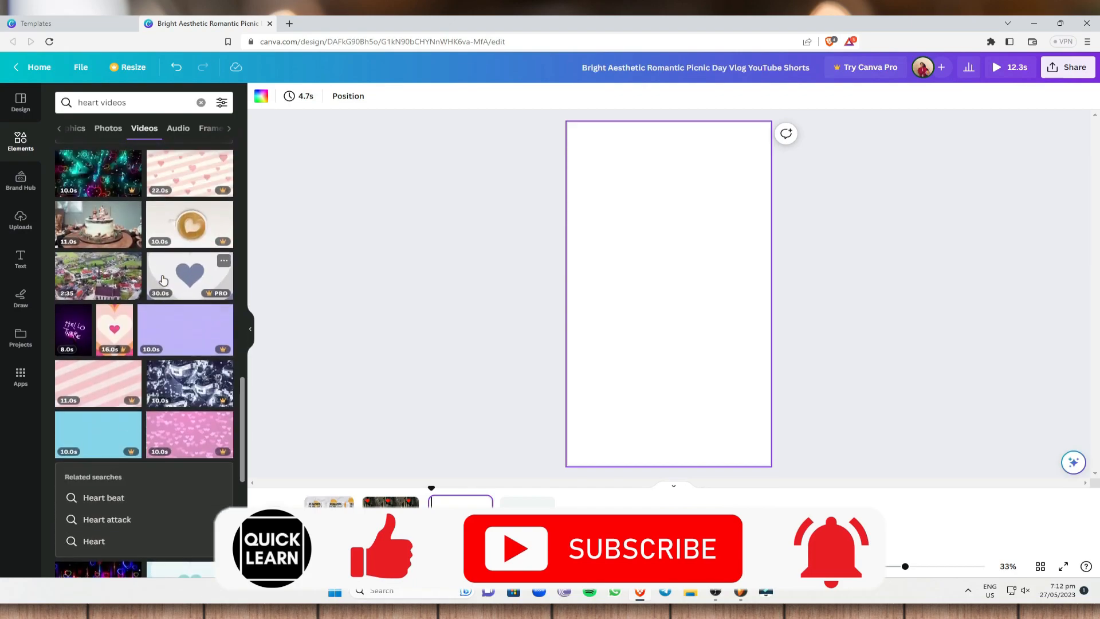
left_click(104, 221)
right_click(716, 294)
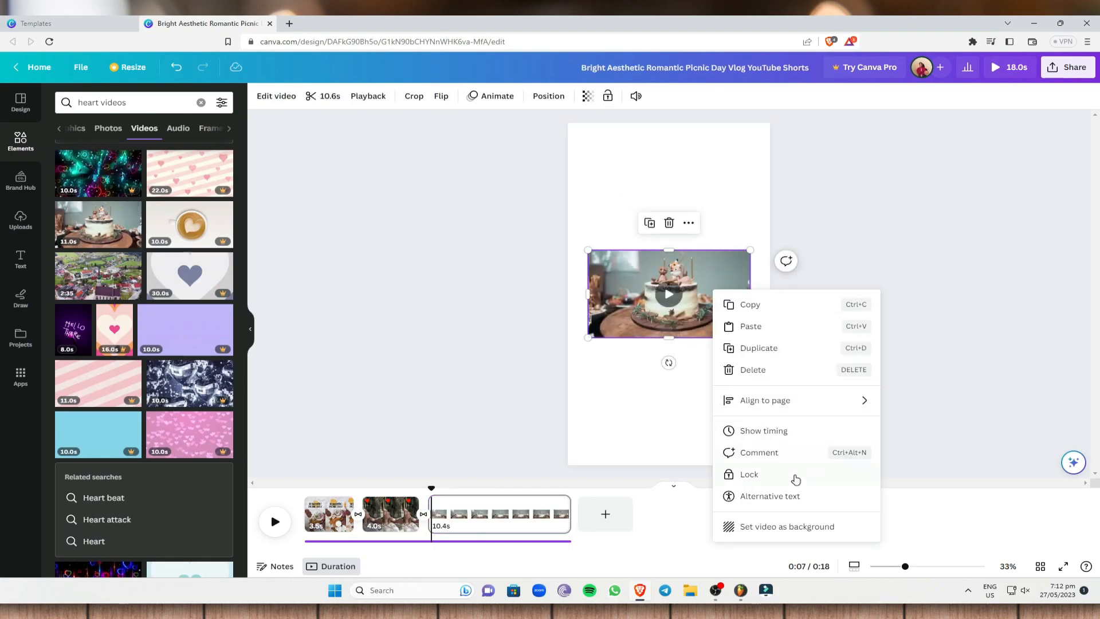
left_click(786, 527)
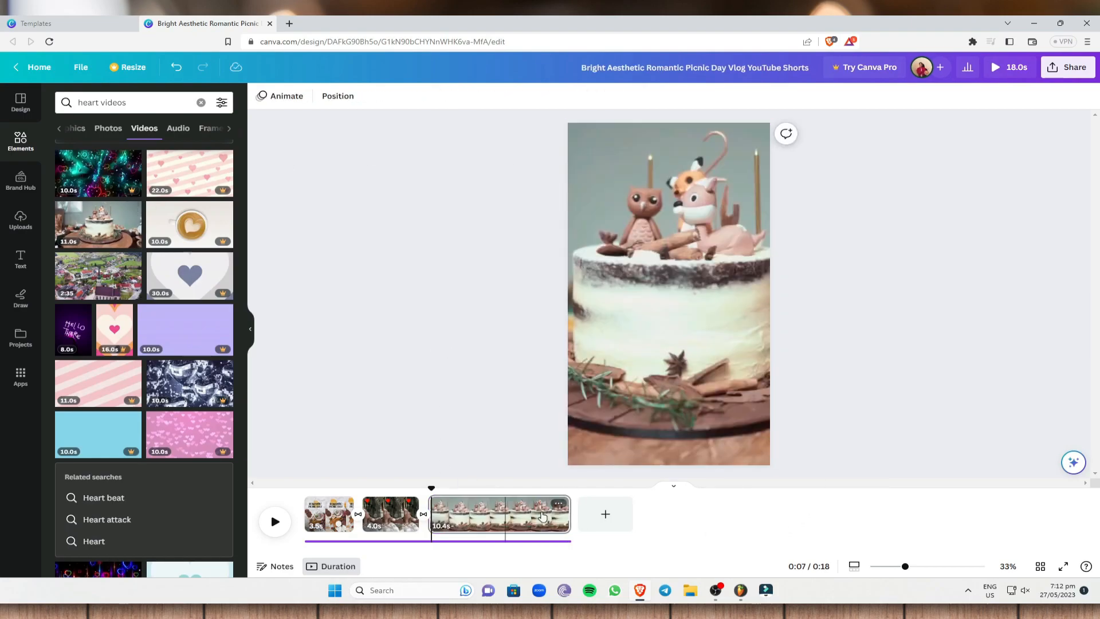
left_click_drag(569, 514, 483, 515)
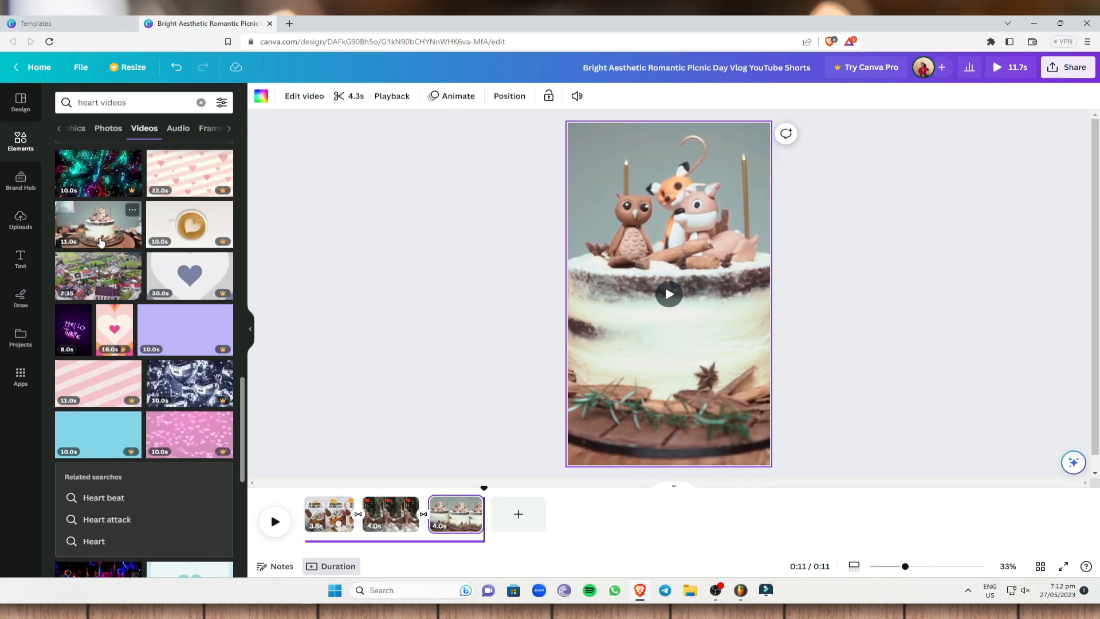
- Add the "Thank you!" font combination to the cake scene, discarding the plain paragraph text
left_click(20, 261)
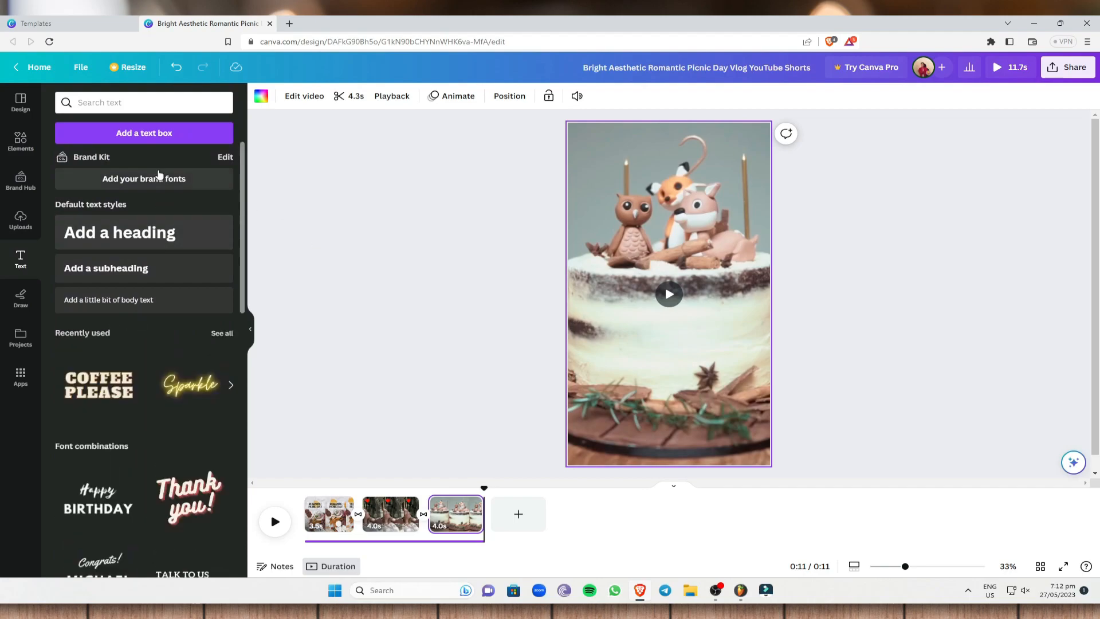
left_click(156, 138)
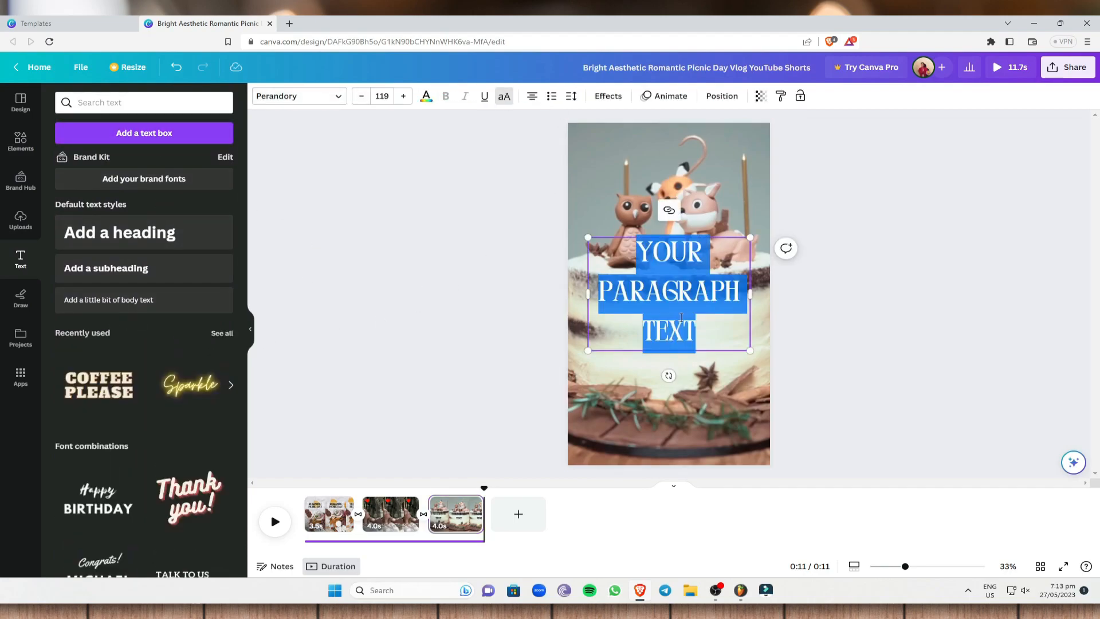
key("BackSpace")
scroll(123, 269, "down", 3)
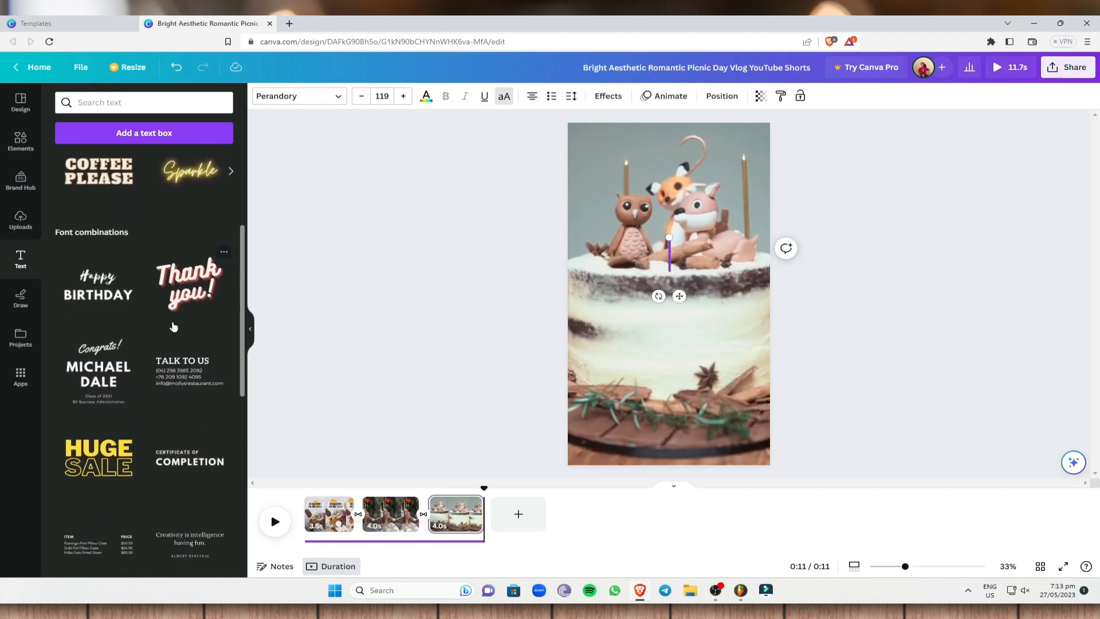
scroll(135, 349, "down", 10)
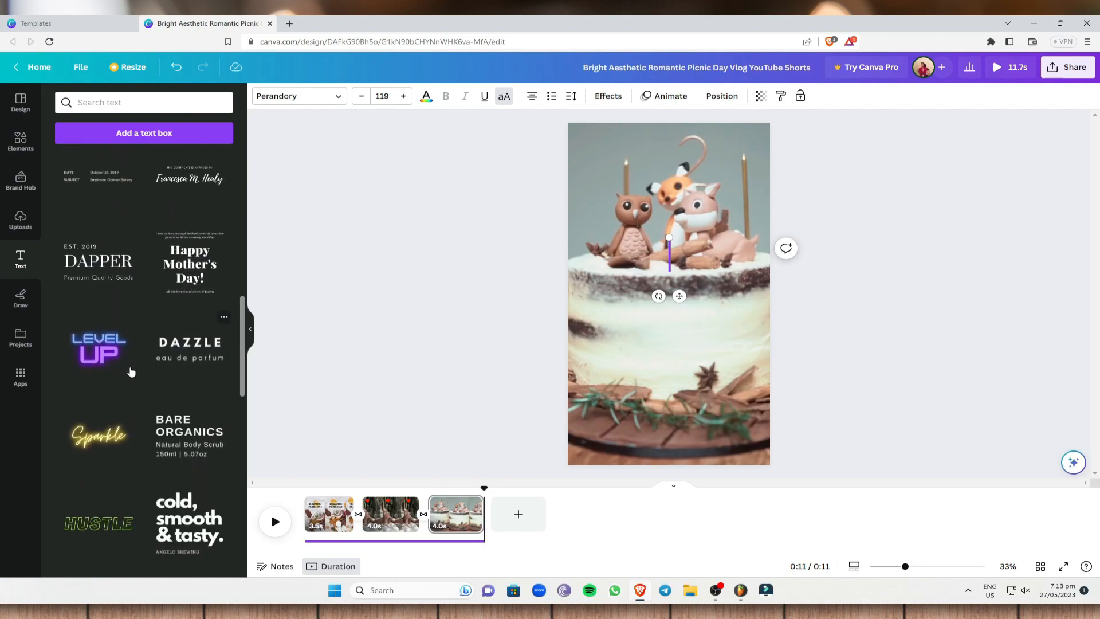
scroll(143, 373, "up", 10)
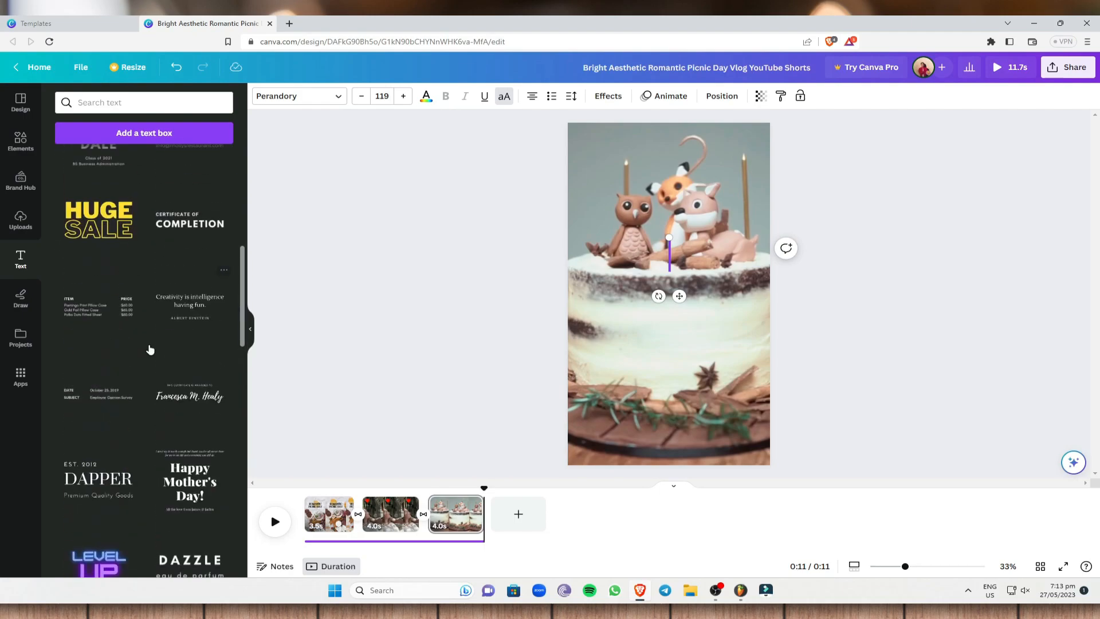
scroll(149, 349, "up", 4)
scroll(147, 297, "down", 4)
scroll(160, 351, "up", 1)
left_click(160, 351)
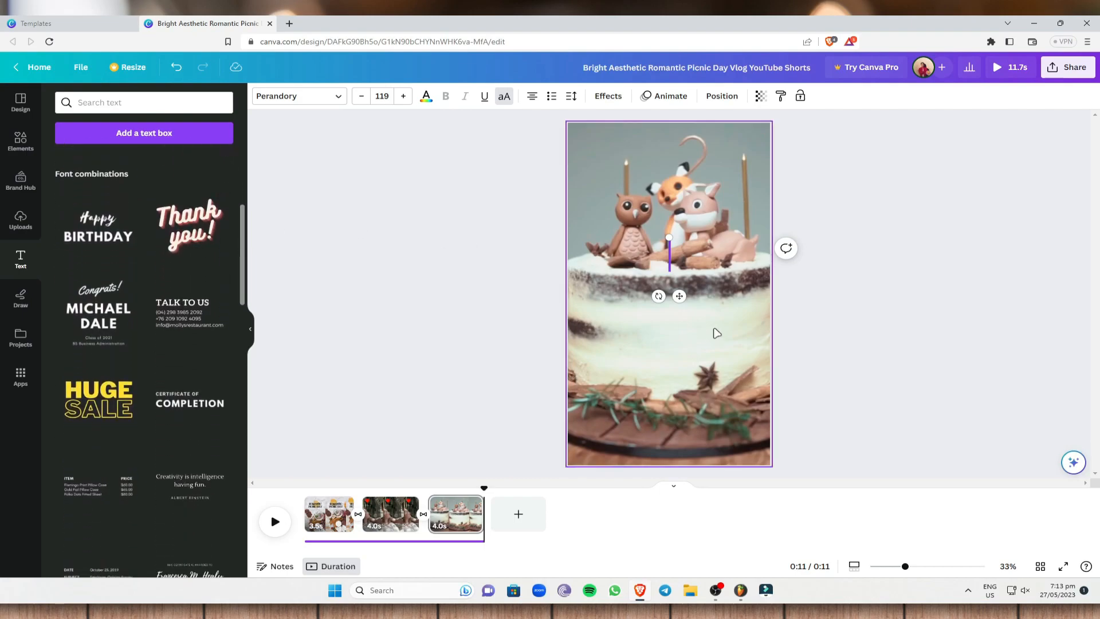
left_click(668, 292)
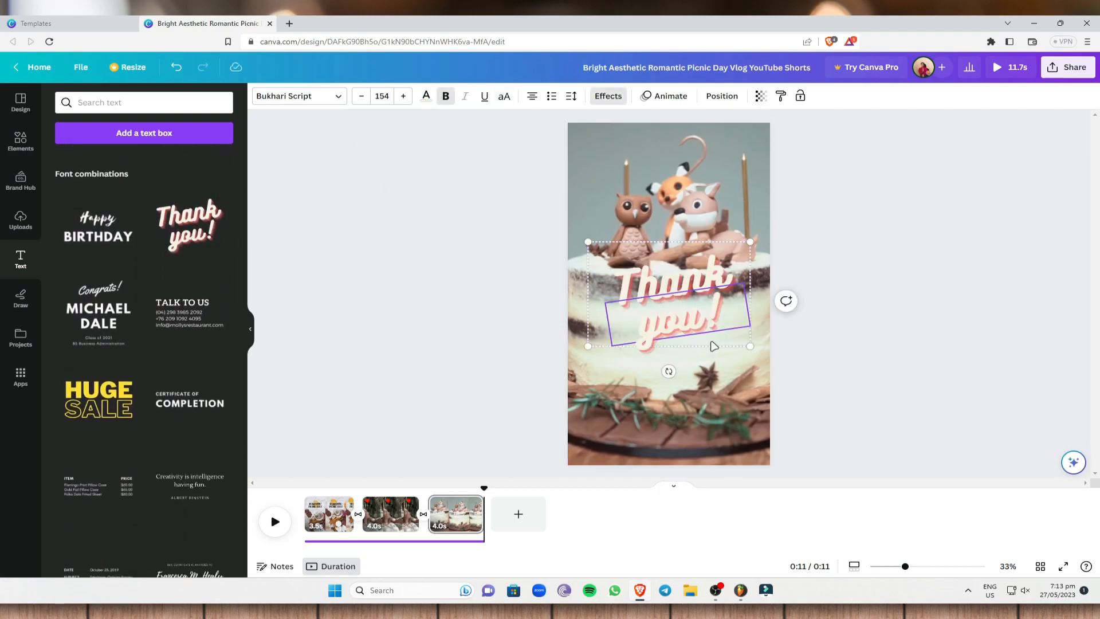
- Change the wording of the "Thank you!" text to "I LOVE you"
left_click_drag(716, 320, 612, 276)
key("BackSpace")
left_click(710, 284)
double_click(724, 284)
type("I LOVE you")
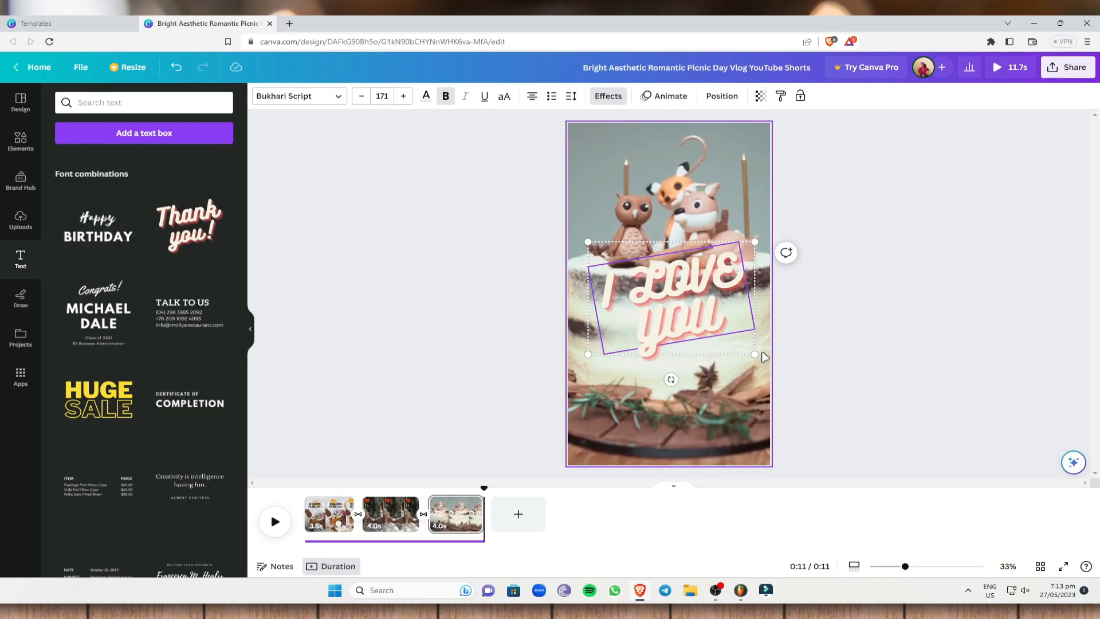
- Move the "I LOVE you" text group down over the base of the cake
left_click(1019, 297)
left_click(693, 306)
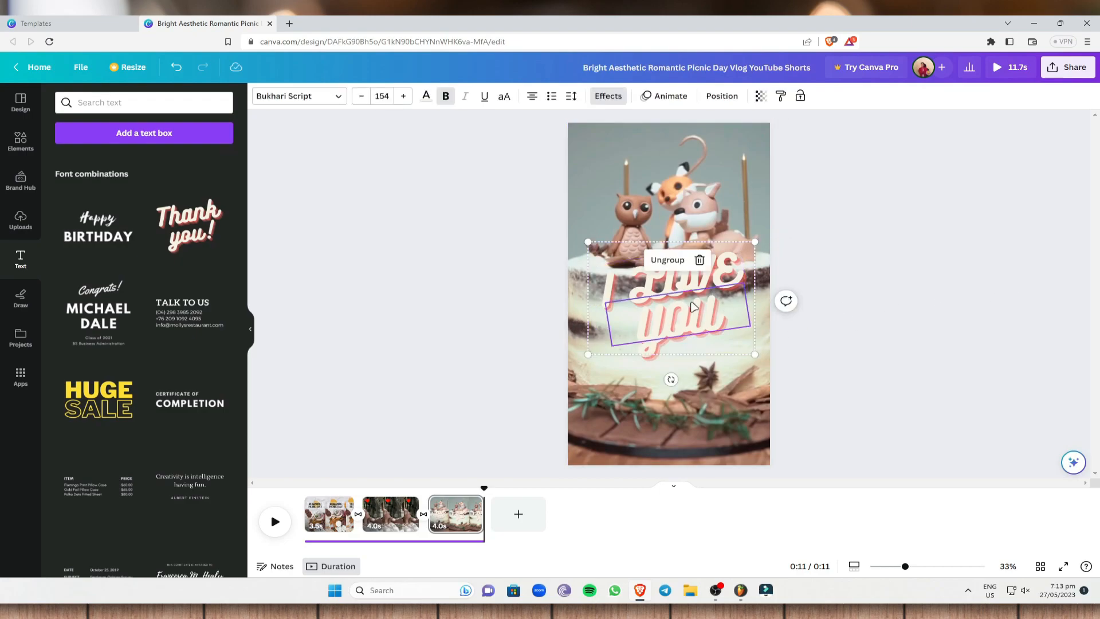
left_click_drag(619, 249, 616, 314)
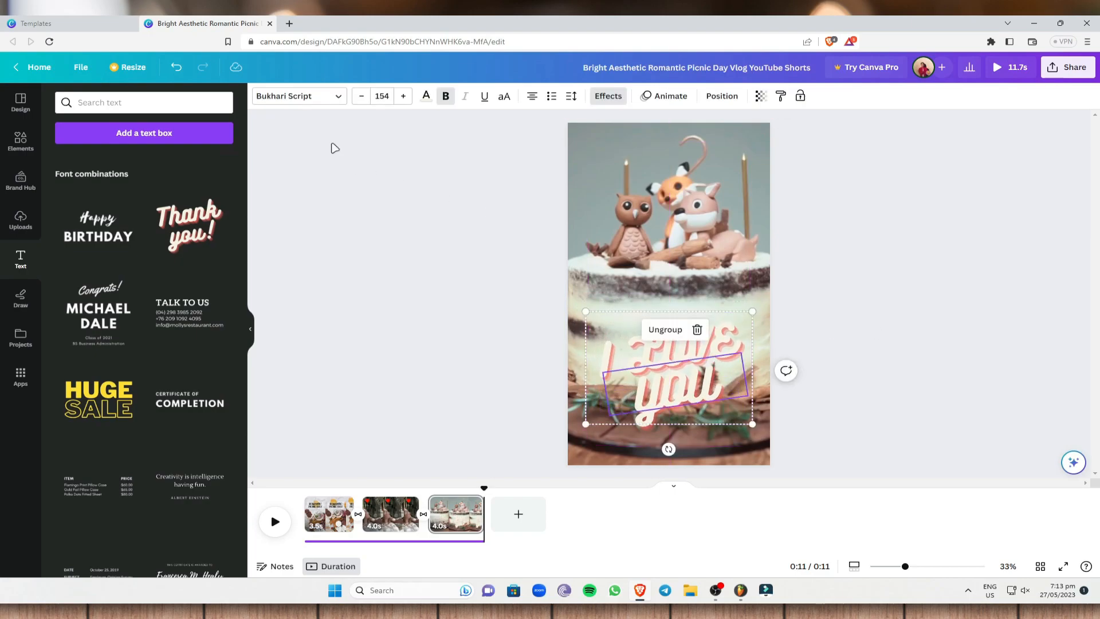
left_click(342, 99)
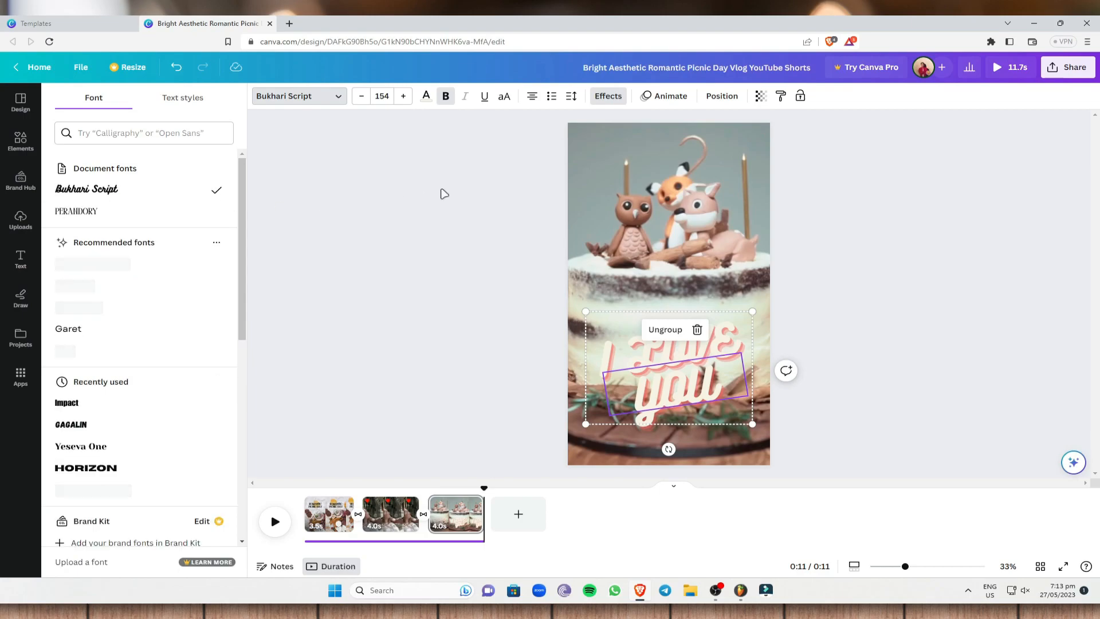
left_click(410, 111)
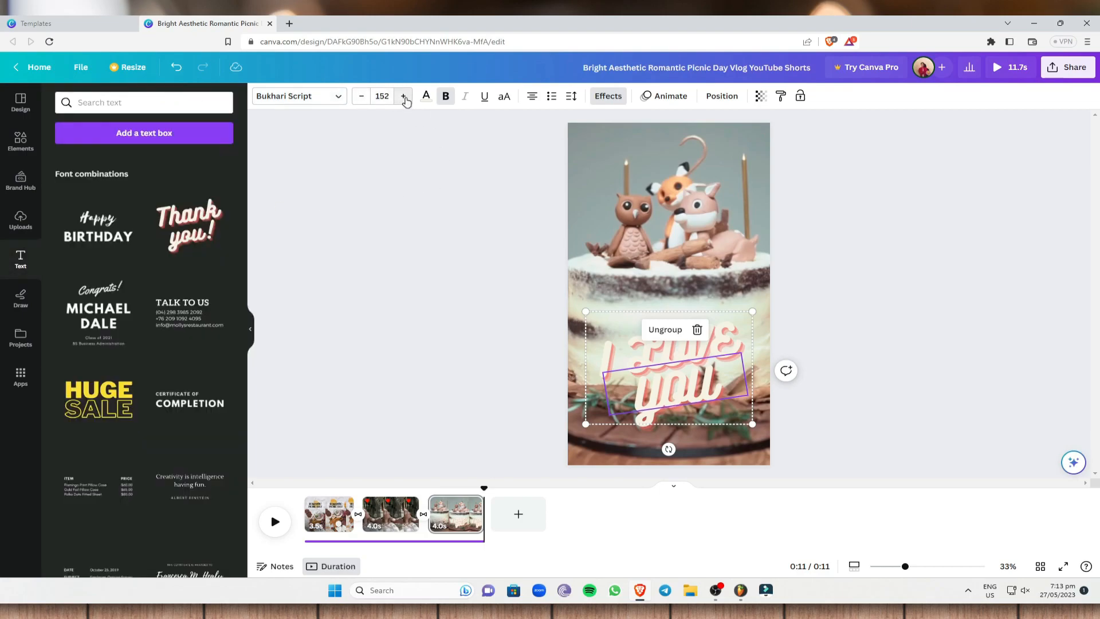
left_click(405, 102)
left_click(405, 101)
left_click(425, 174)
left_click(689, 364)
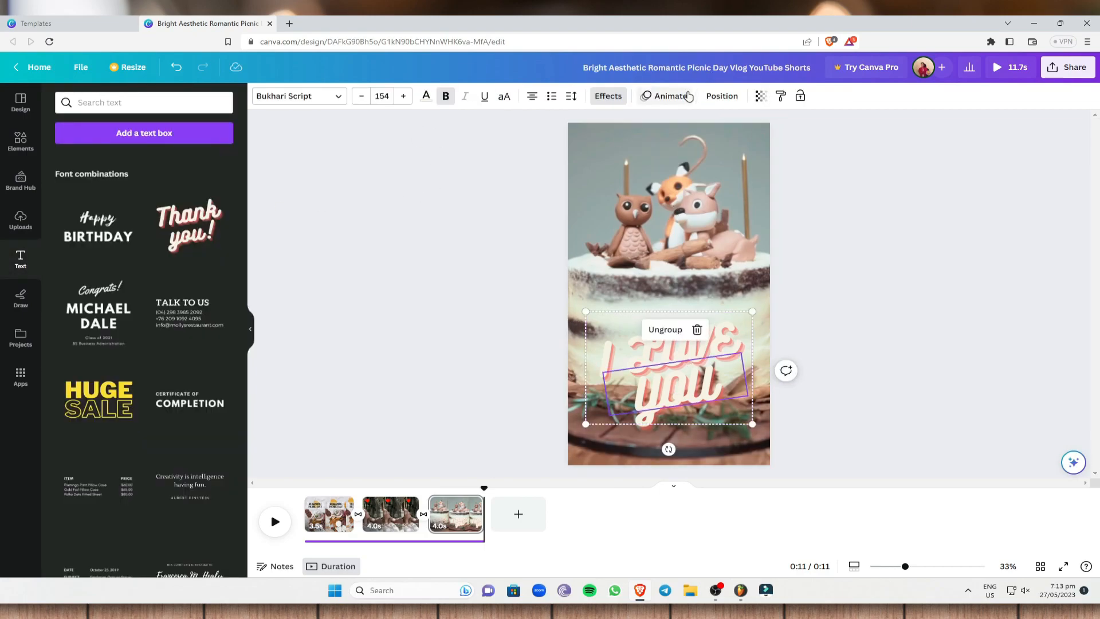
left_click(859, 211)
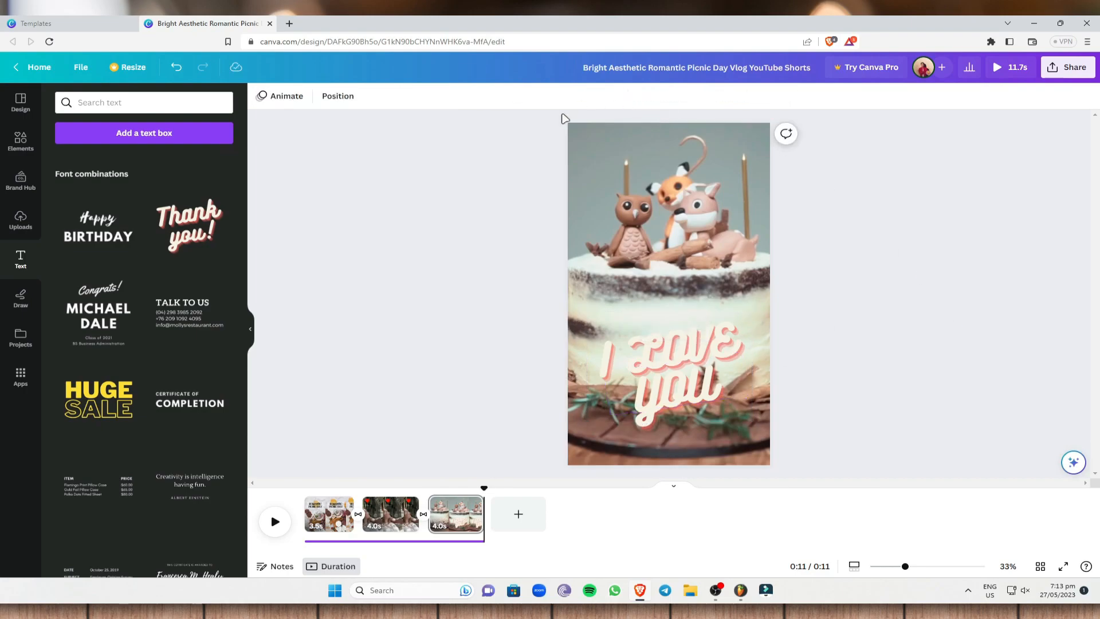
- Apply the Tumble animation to the "I LOVE you" text group on both enter and exit
left_click(620, 326)
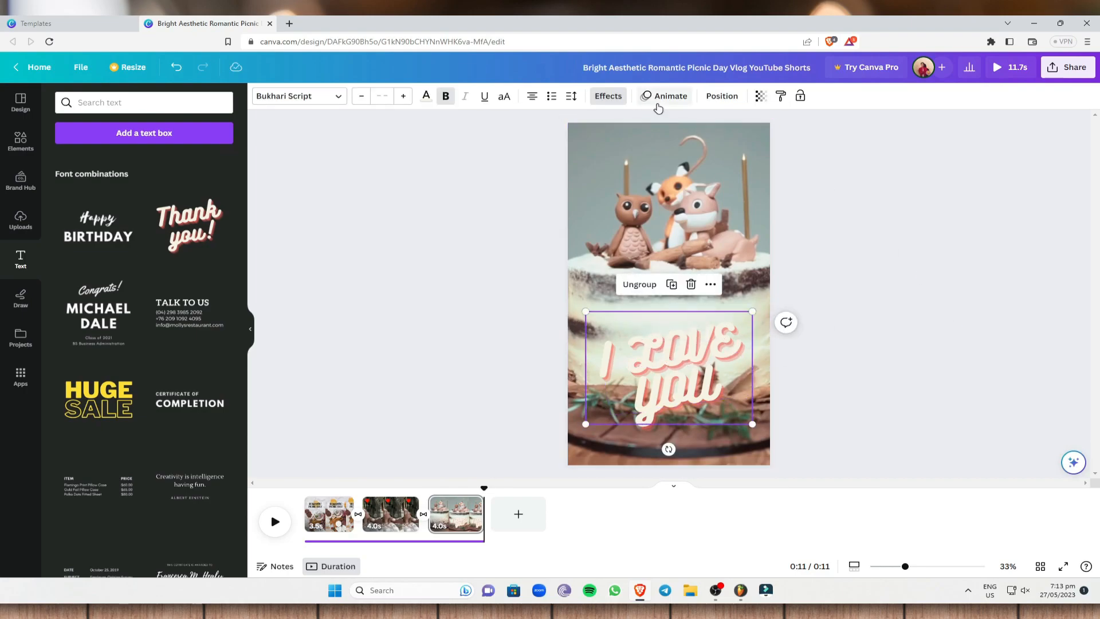
left_click(659, 104)
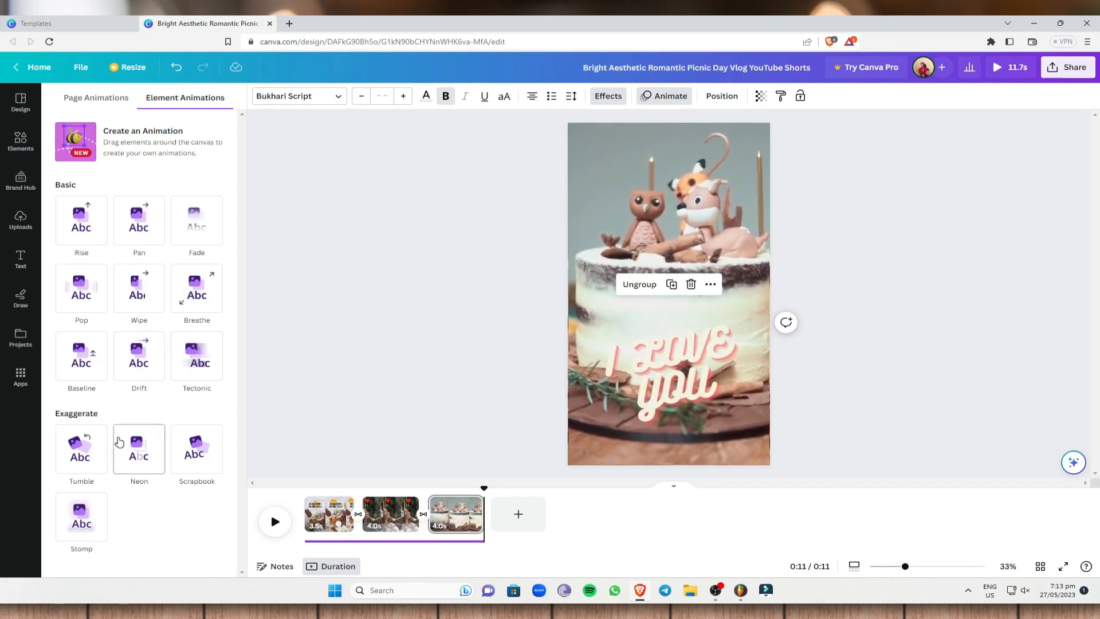
left_click(91, 462)
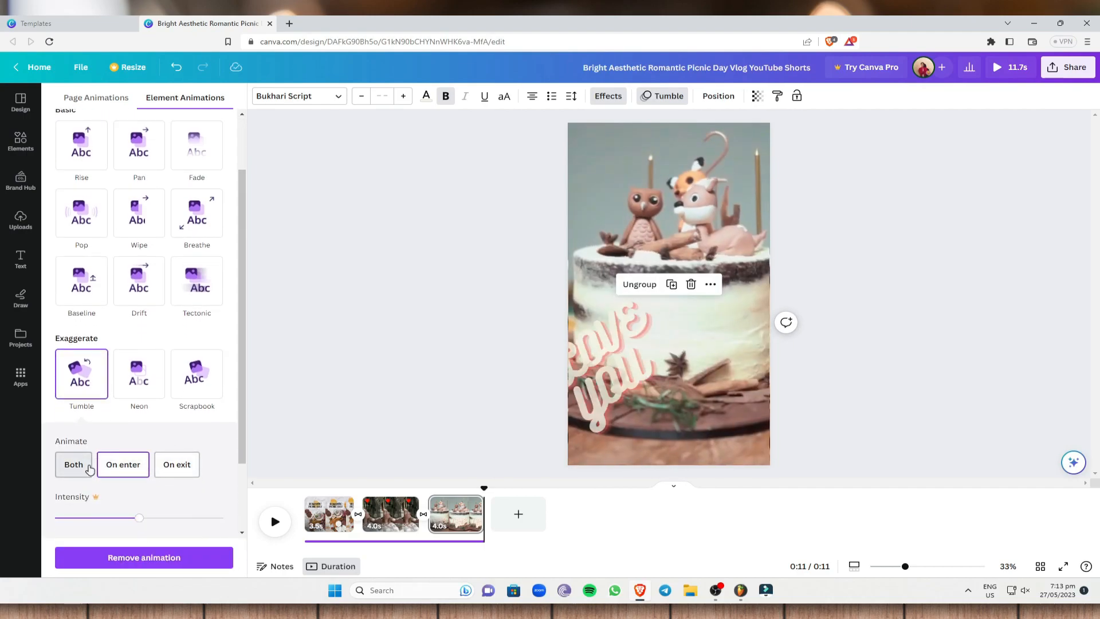
left_click(73, 465)
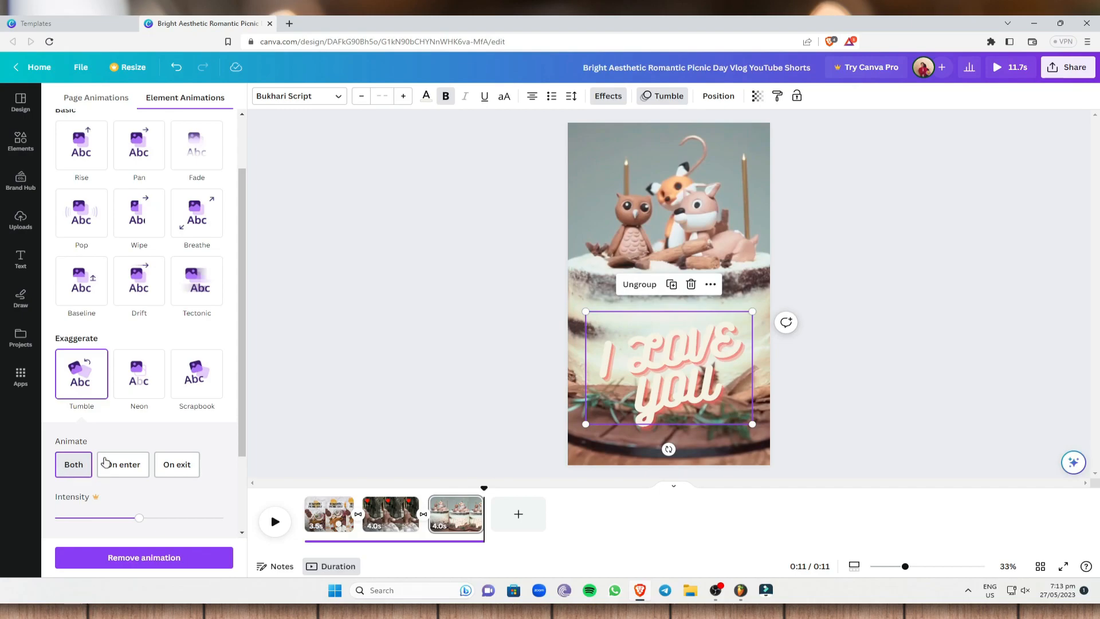
left_click(145, 466)
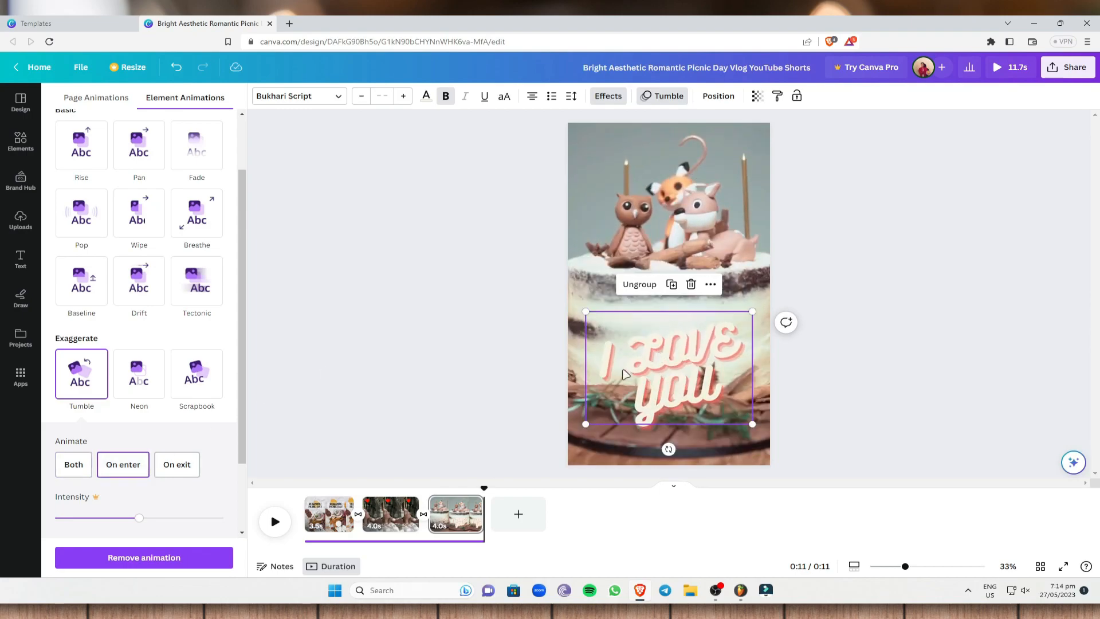
left_click(176, 464)
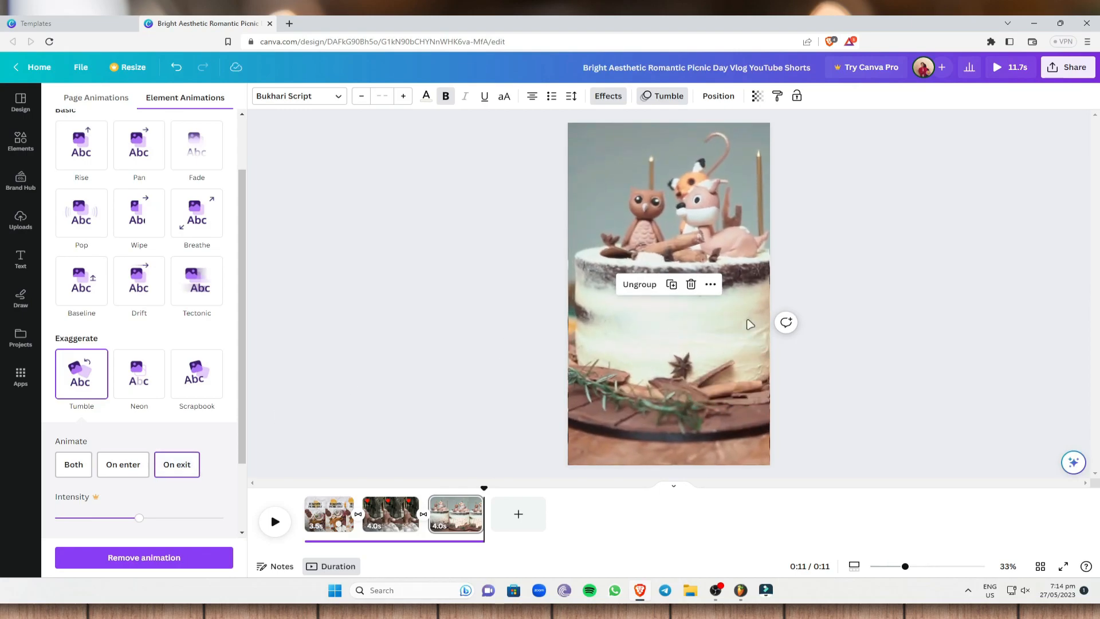
left_click(73, 464)
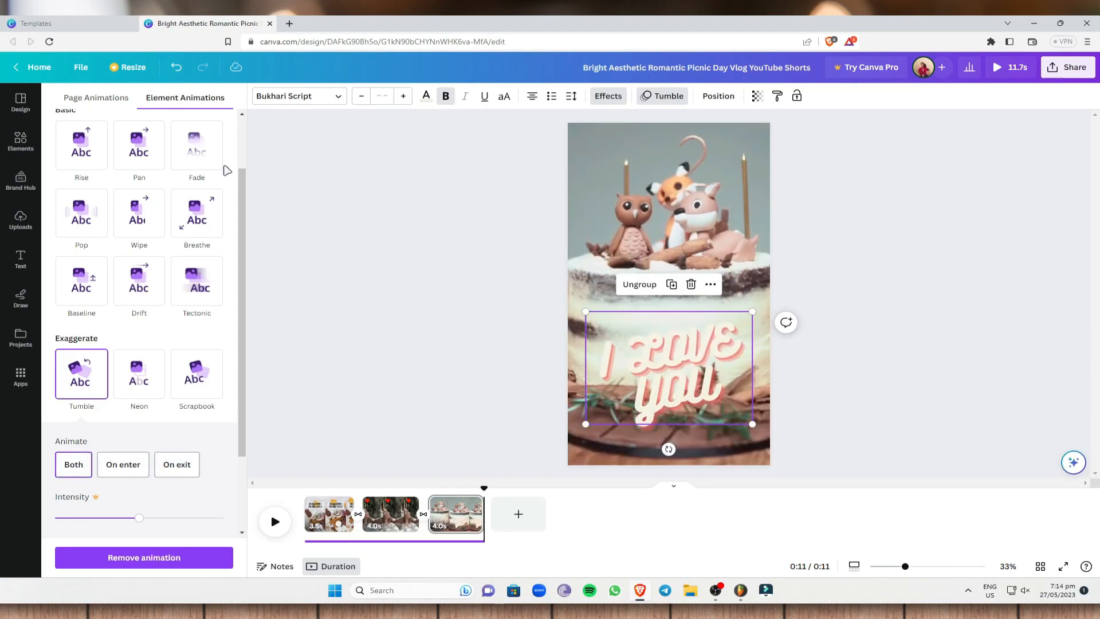
left_click(866, 218)
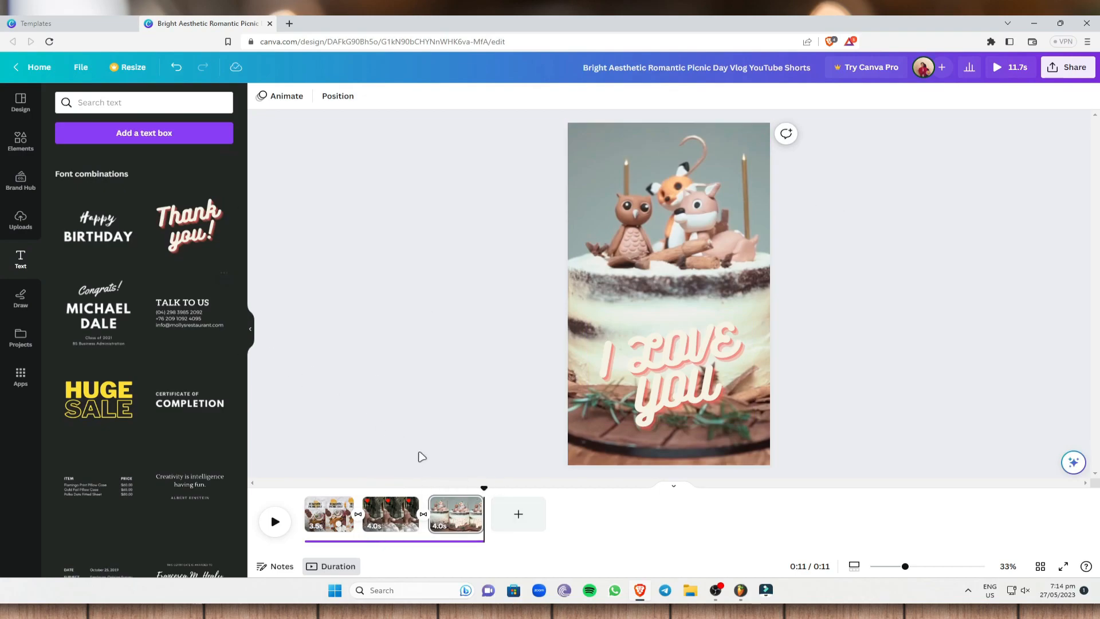
left_click_drag(484, 488, 454, 489)
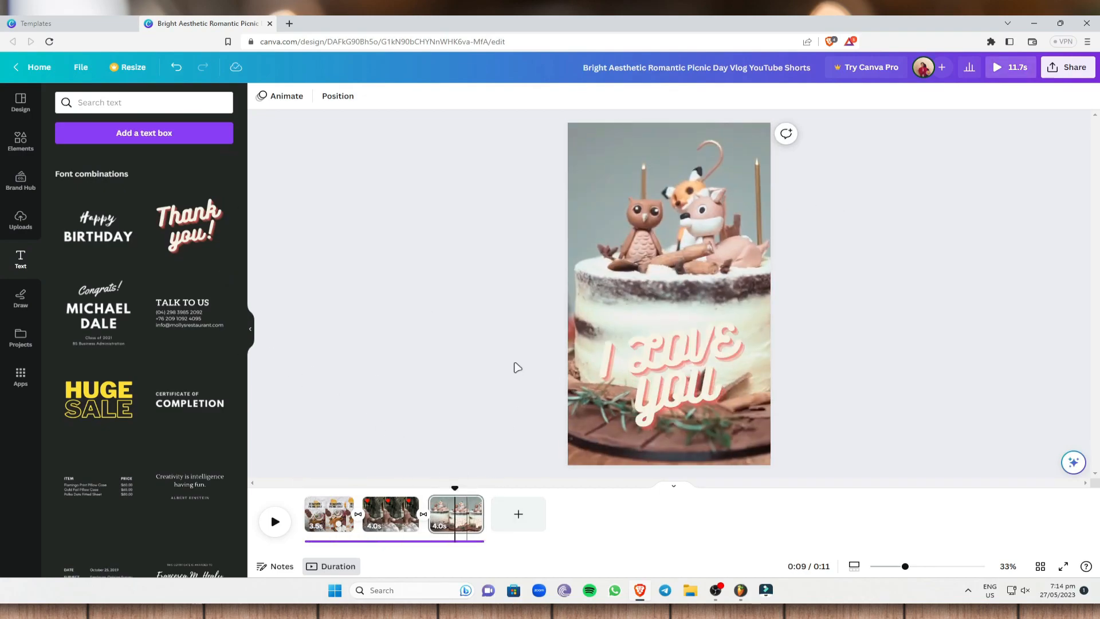
left_click(519, 514)
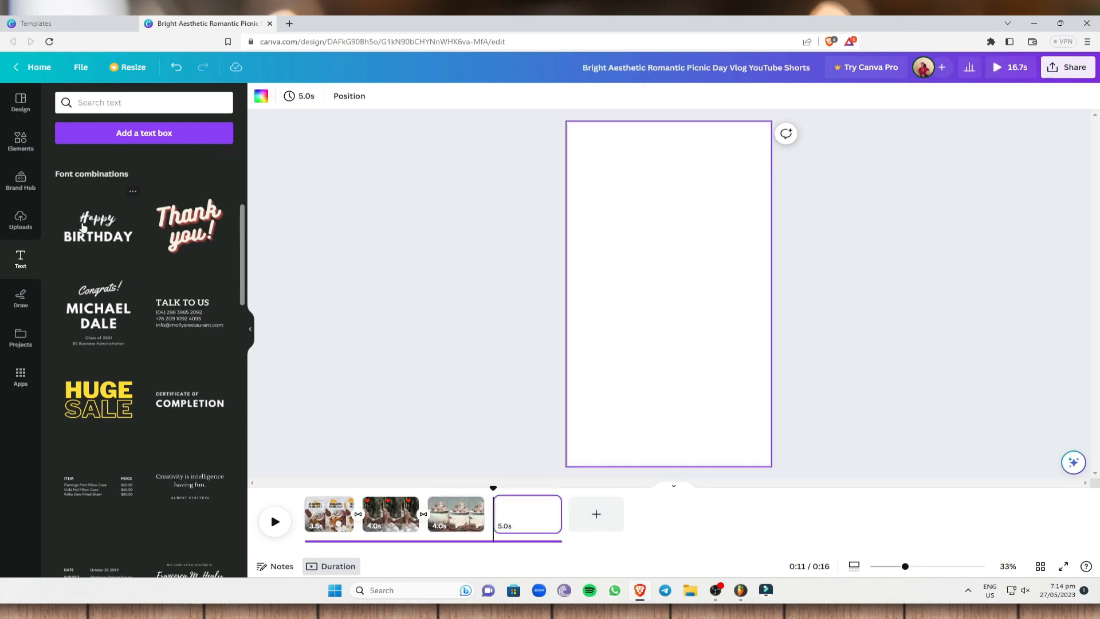
left_click(21, 220)
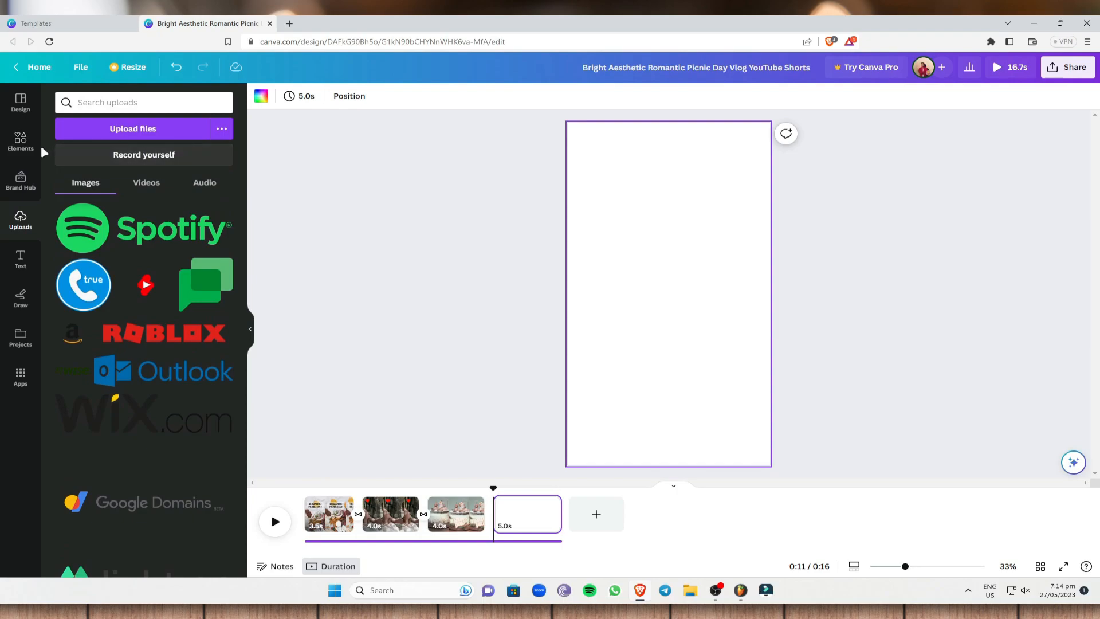
left_click(21, 141)
left_click(157, 108)
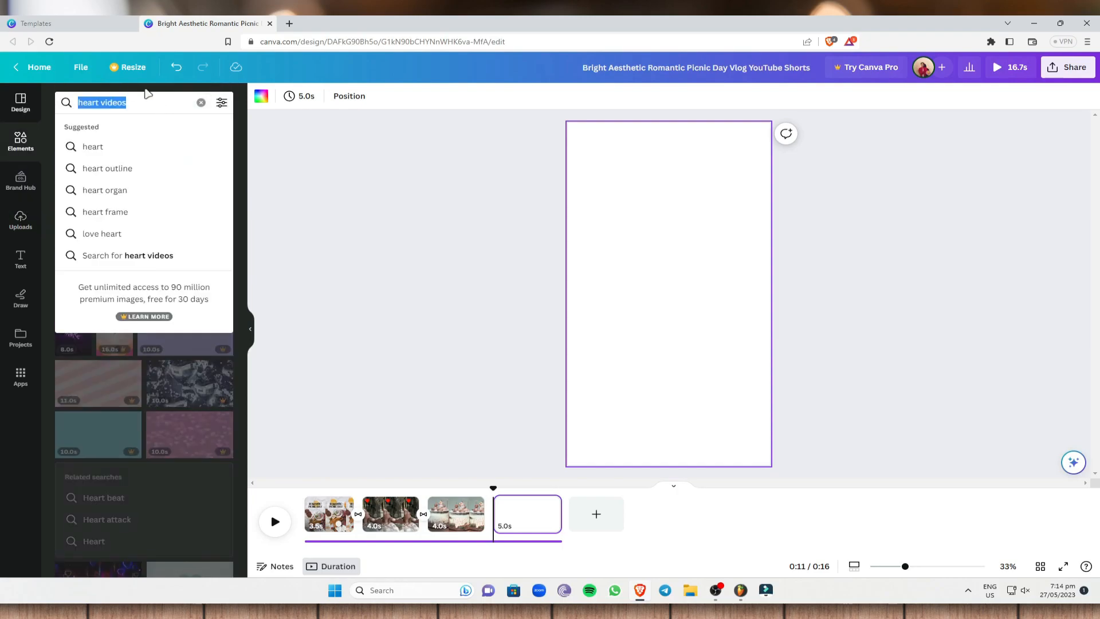
key("BackSpace")
left_click(439, 97)
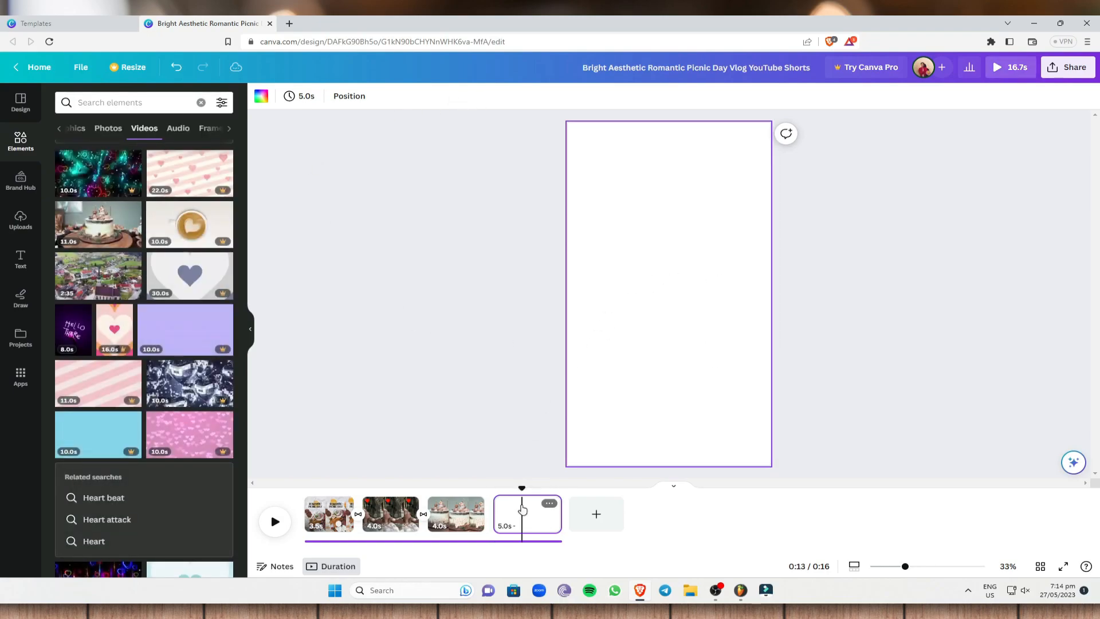
key("Delete")
- Play back the whole three-scene video from the beginning
left_click_drag(484, 490, 256, 492)
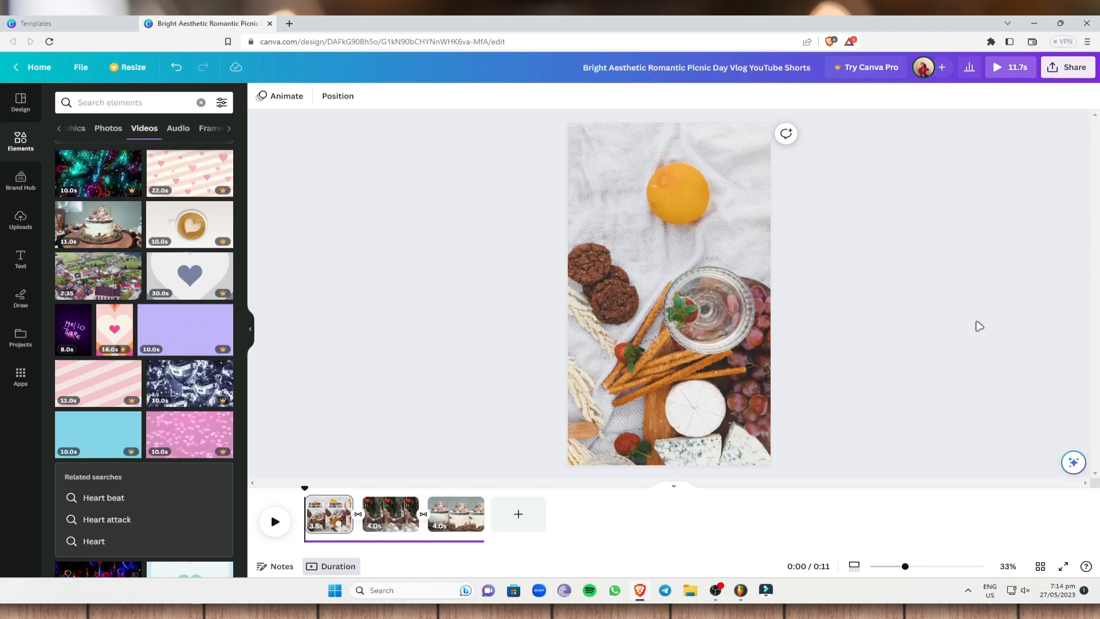
left_click(275, 521)
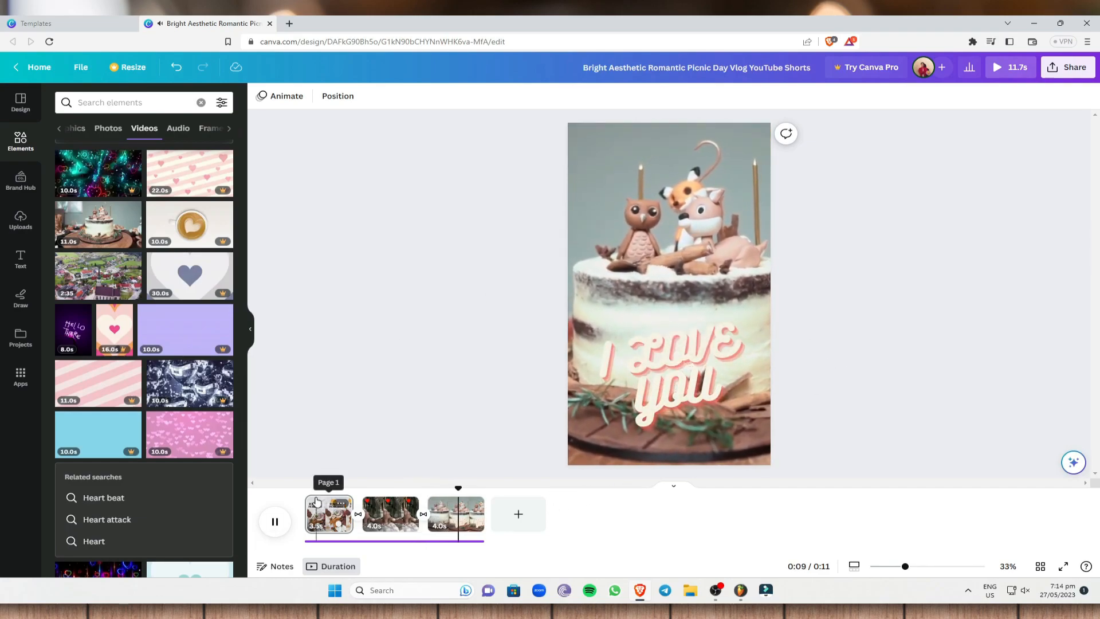
- Download all three pages of the design as an MP4 video
left_click(1076, 67)
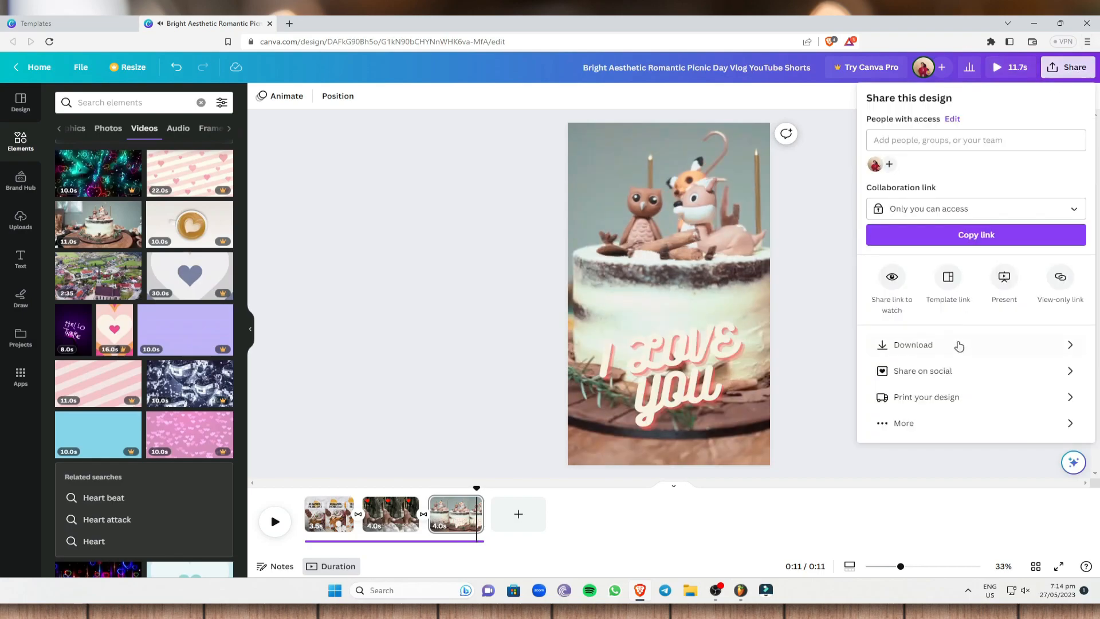
left_click(963, 344)
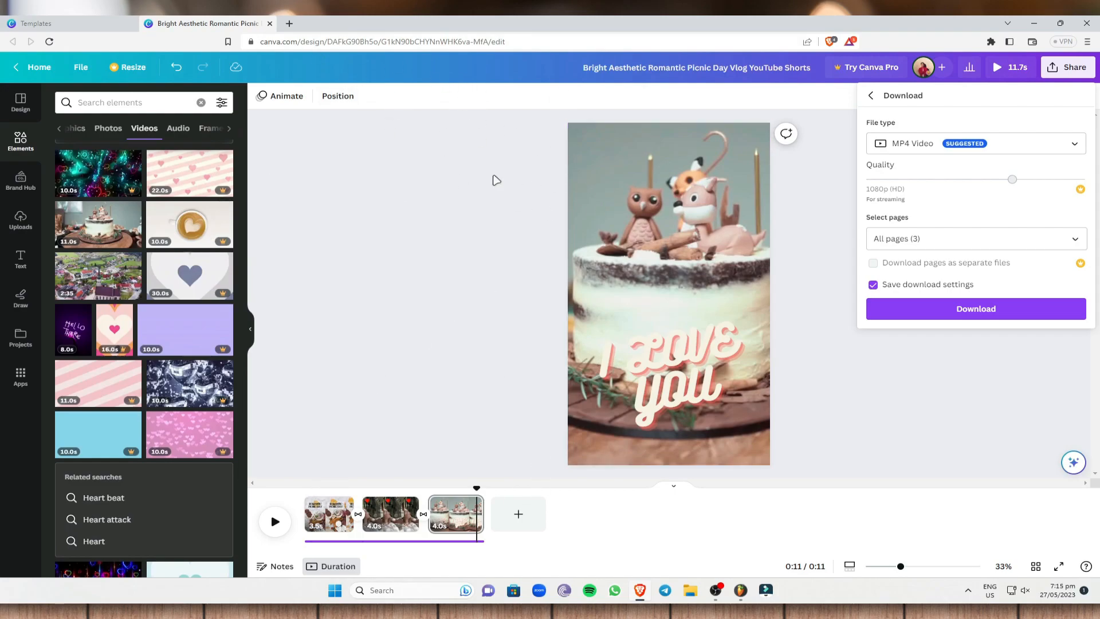
left_click(991, 240)
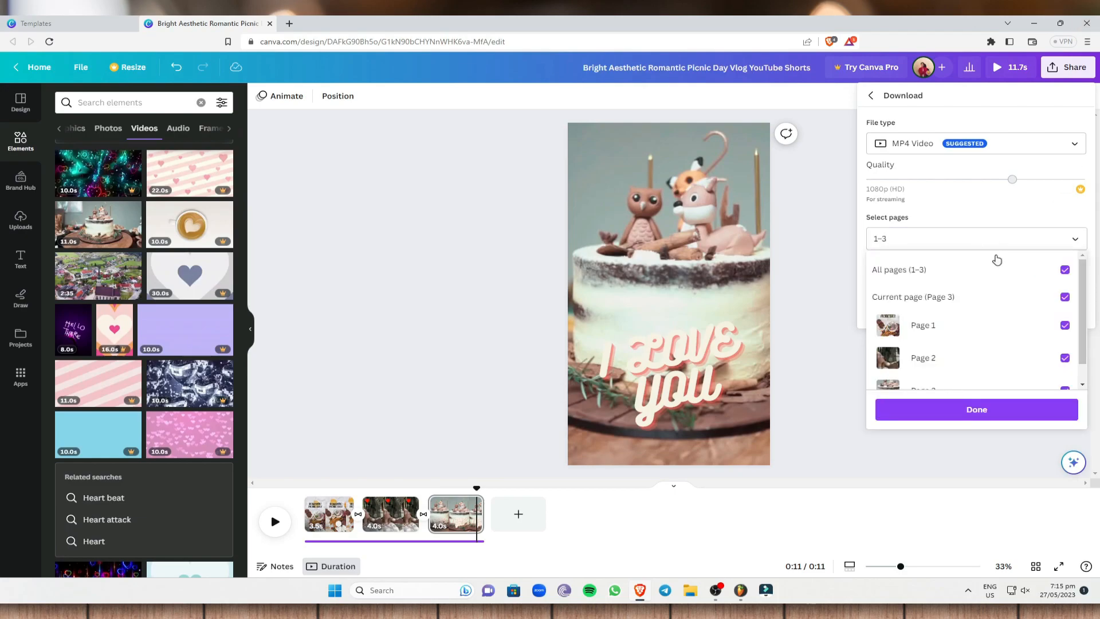
left_click(991, 276)
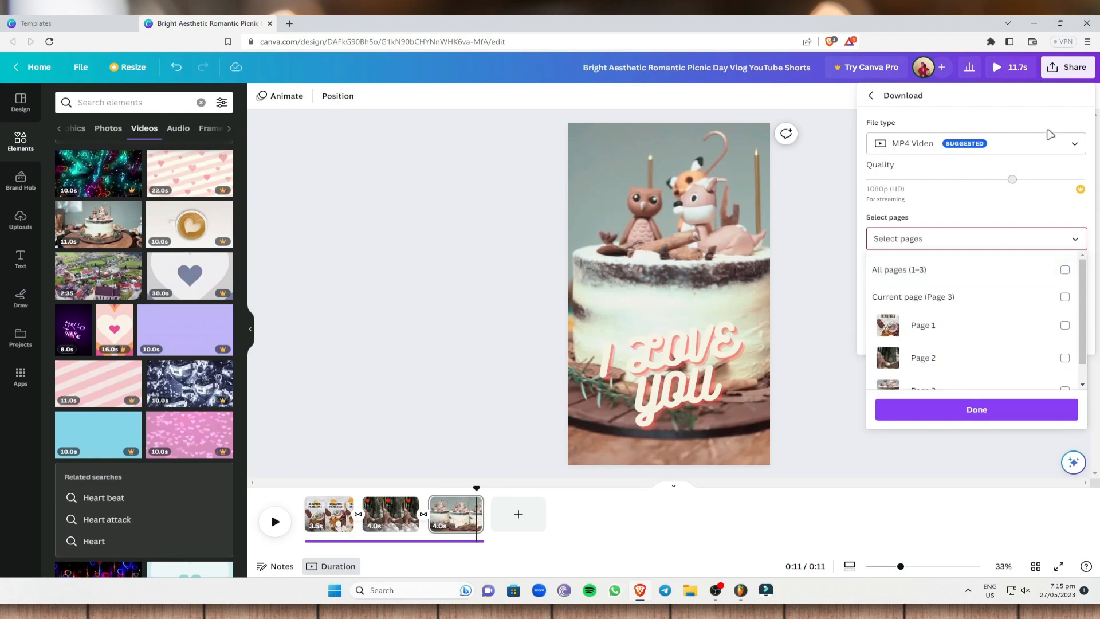
left_click(815, 285)
left_click(994, 237)
left_click(936, 271)
left_click(1079, 146)
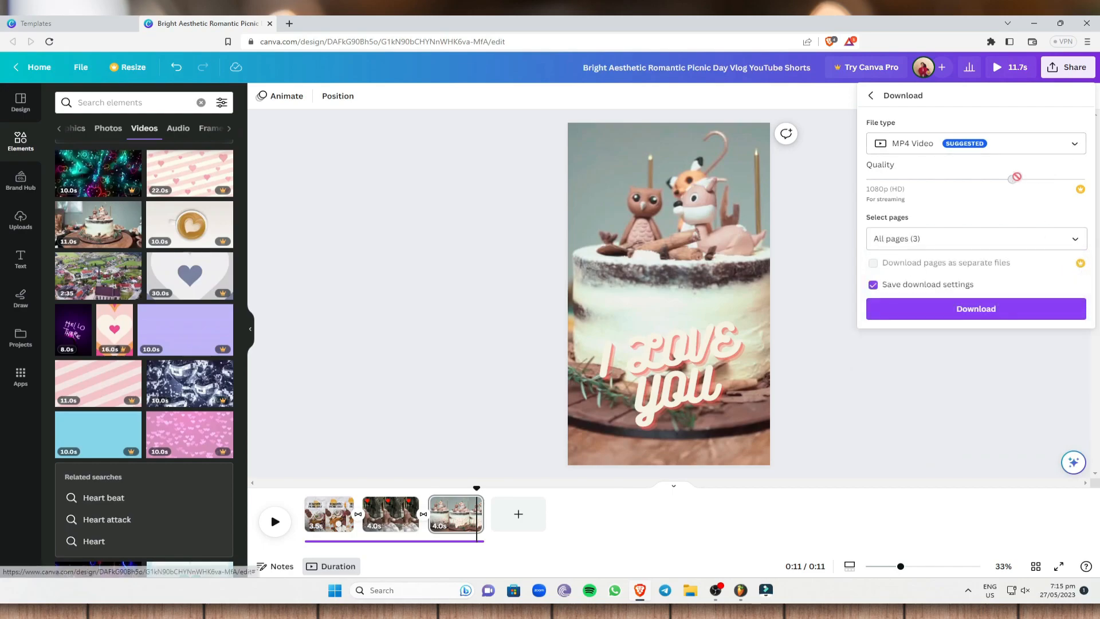
left_click(975, 310)
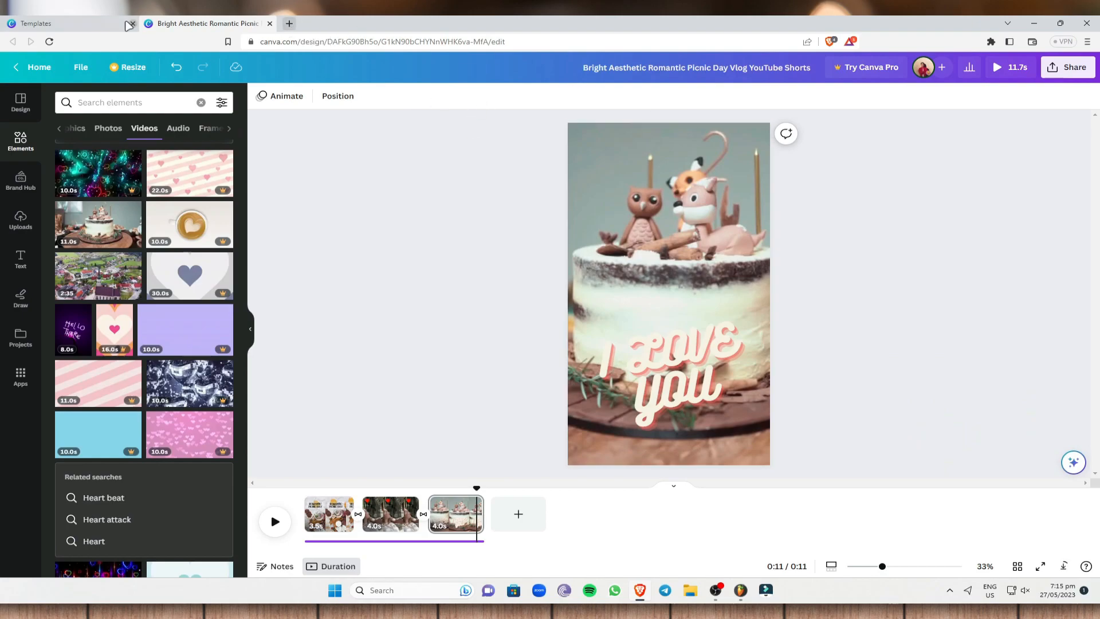
- Create a blank vertical video design from the YouTube Shorts templates page
left_click(92, 24)
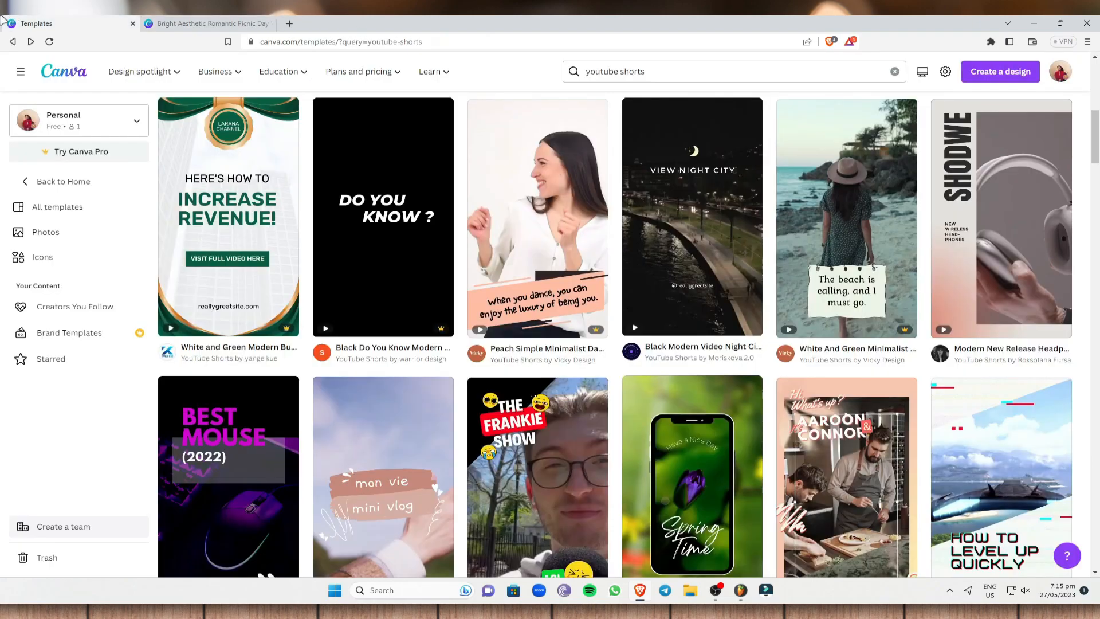
scroll(231, 363, "up", 3)
left_click(233, 398)
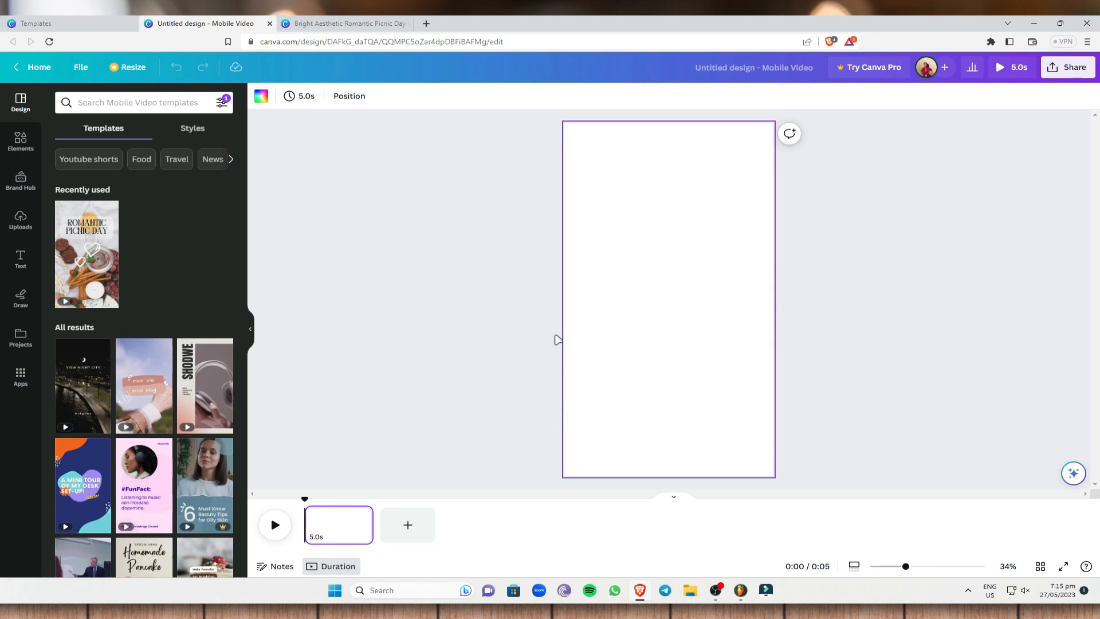
- Find the 14-second electric guitar clip with the search "GUITAR VIDEOS" and set it as the blank page's background
left_click(21, 220)
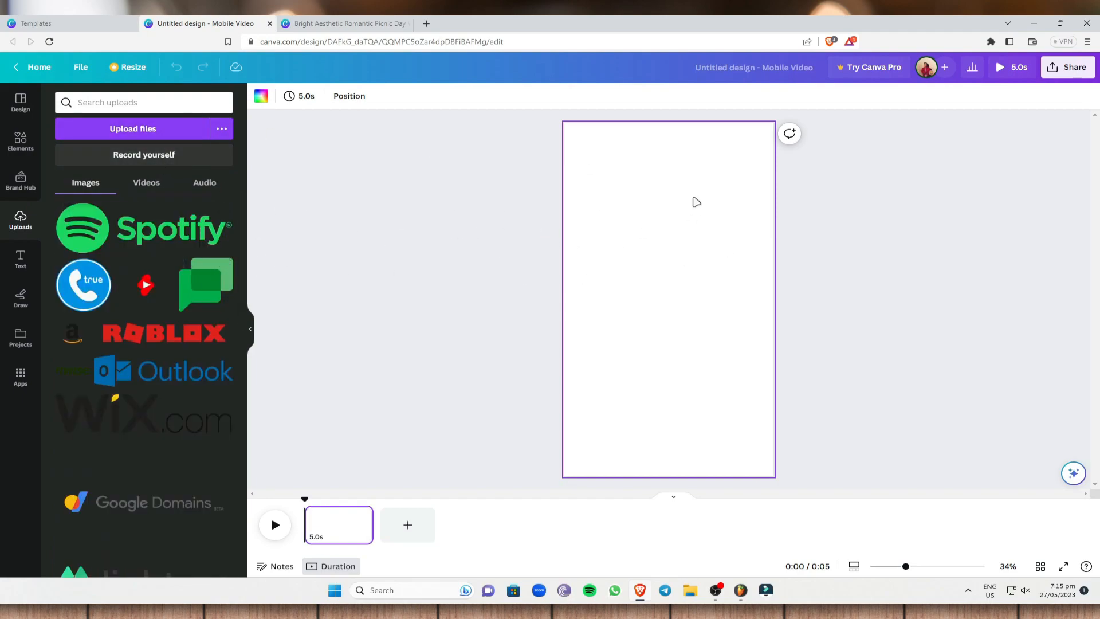
left_click(14, 155)
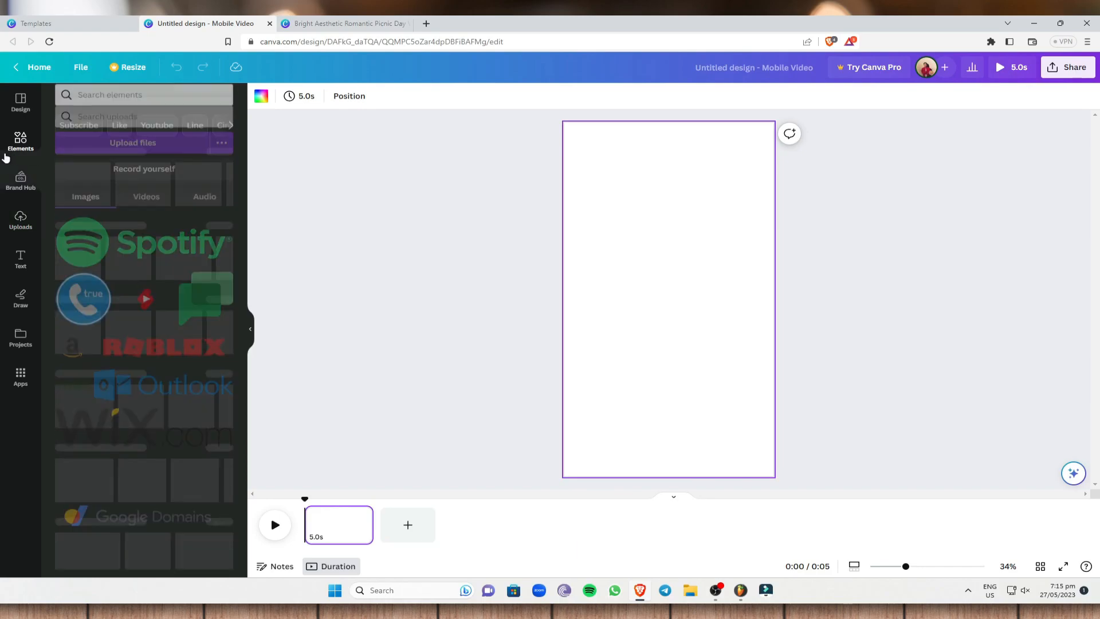
left_click(125, 104)
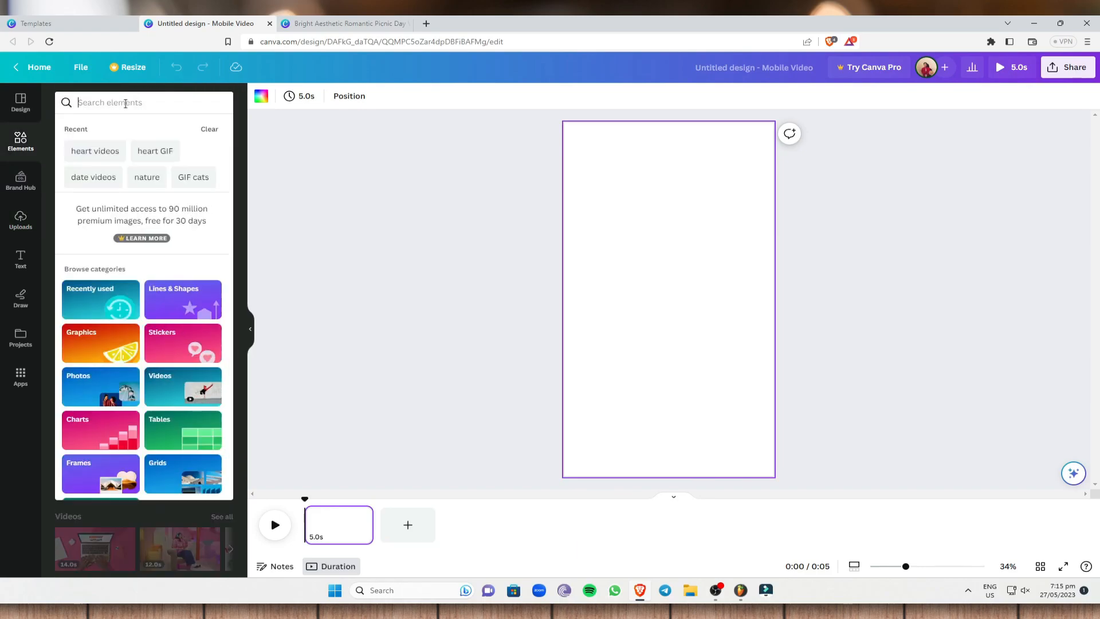
type("GUITAR VIDEOS")
key("Return")
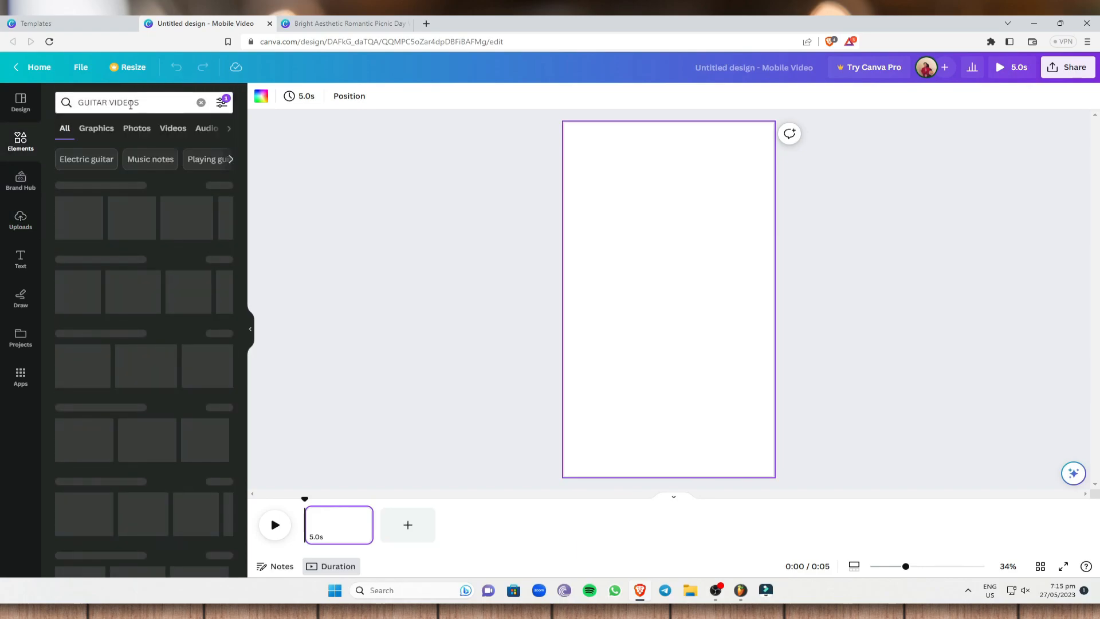
left_click(182, 130)
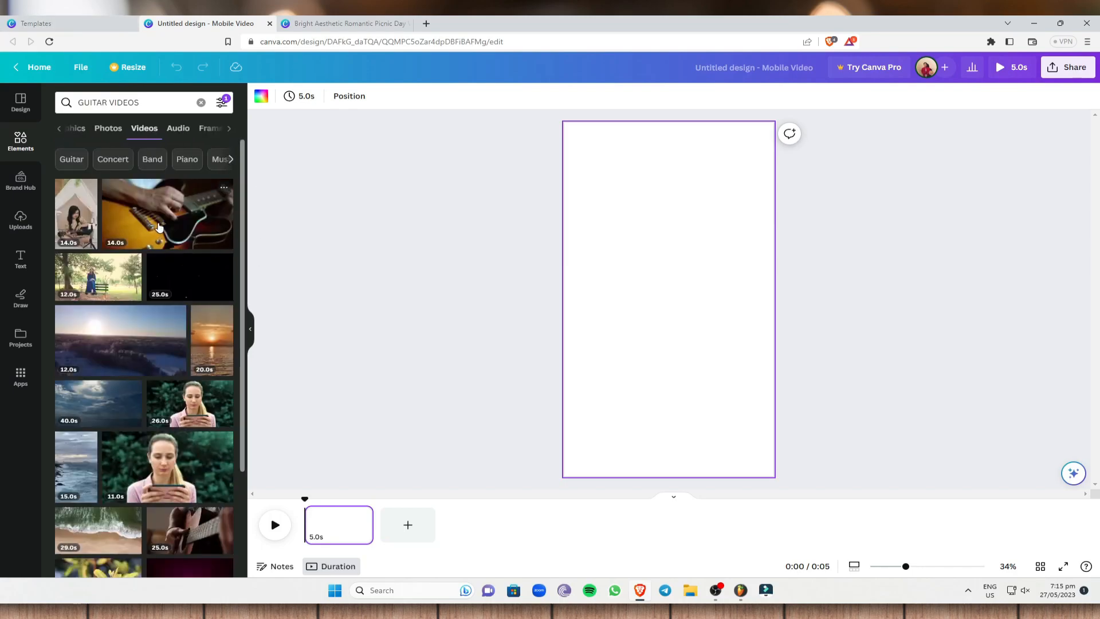
left_click(159, 227)
right_click(706, 312)
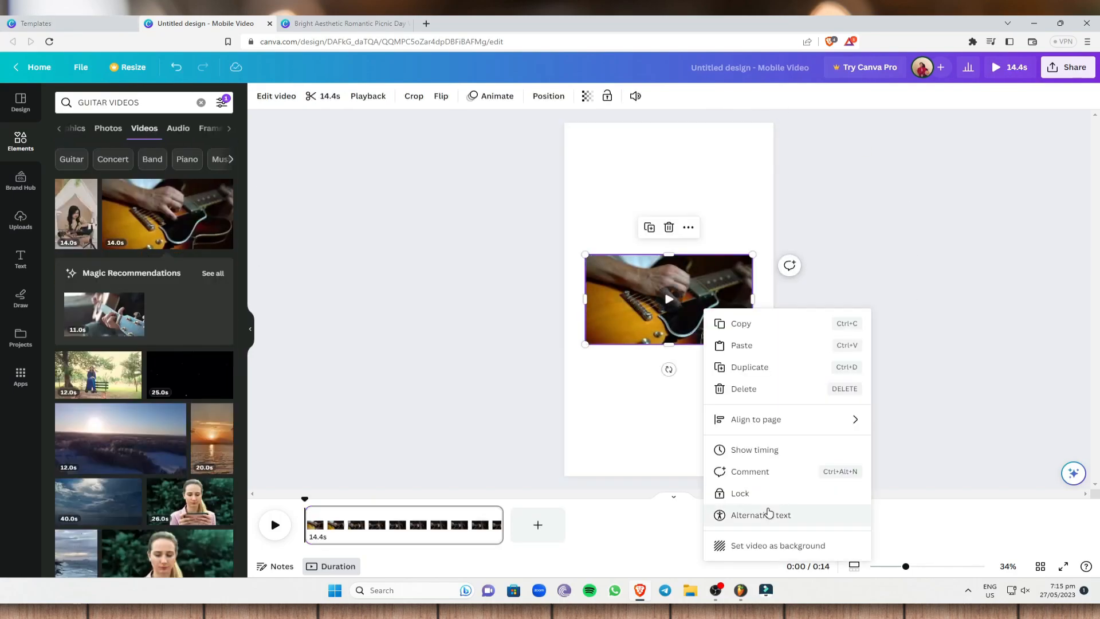
left_click(787, 549)
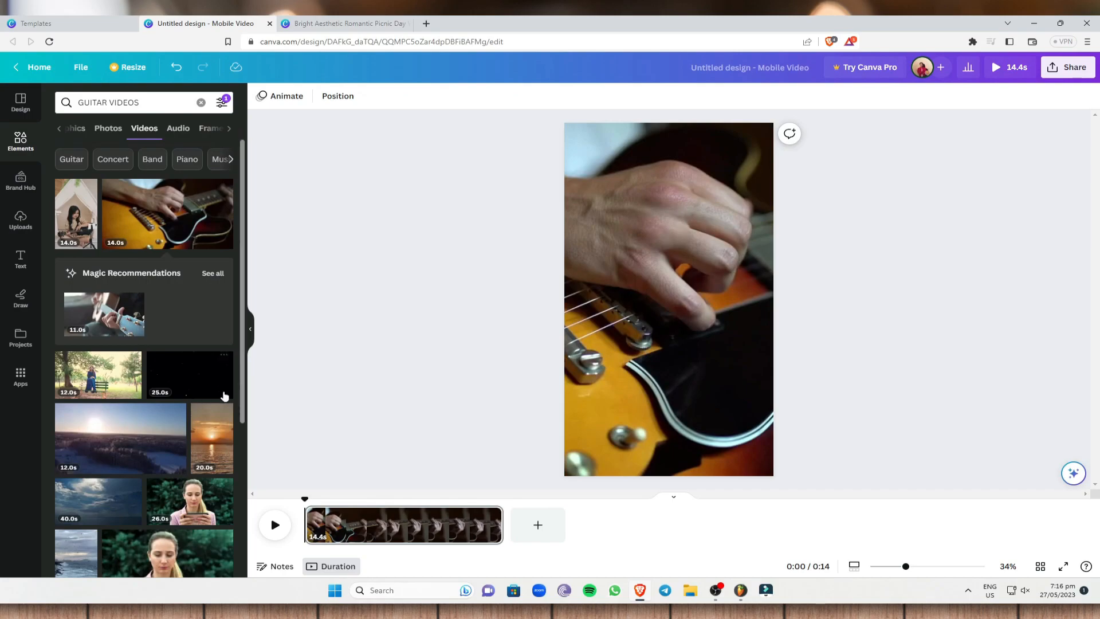
left_click(22, 259)
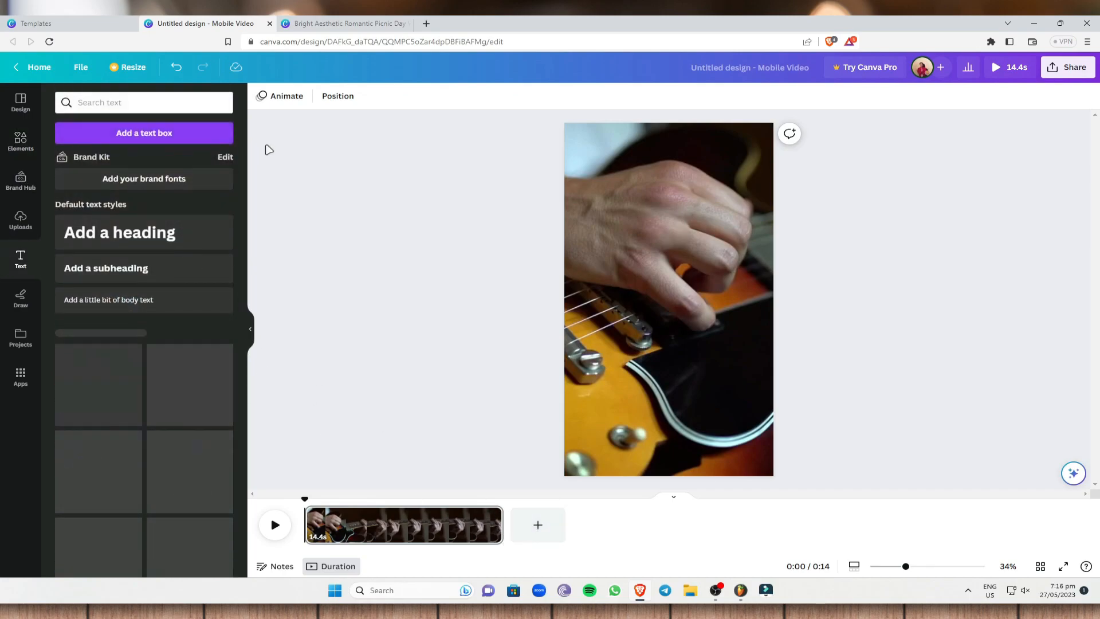
left_click(26, 147)
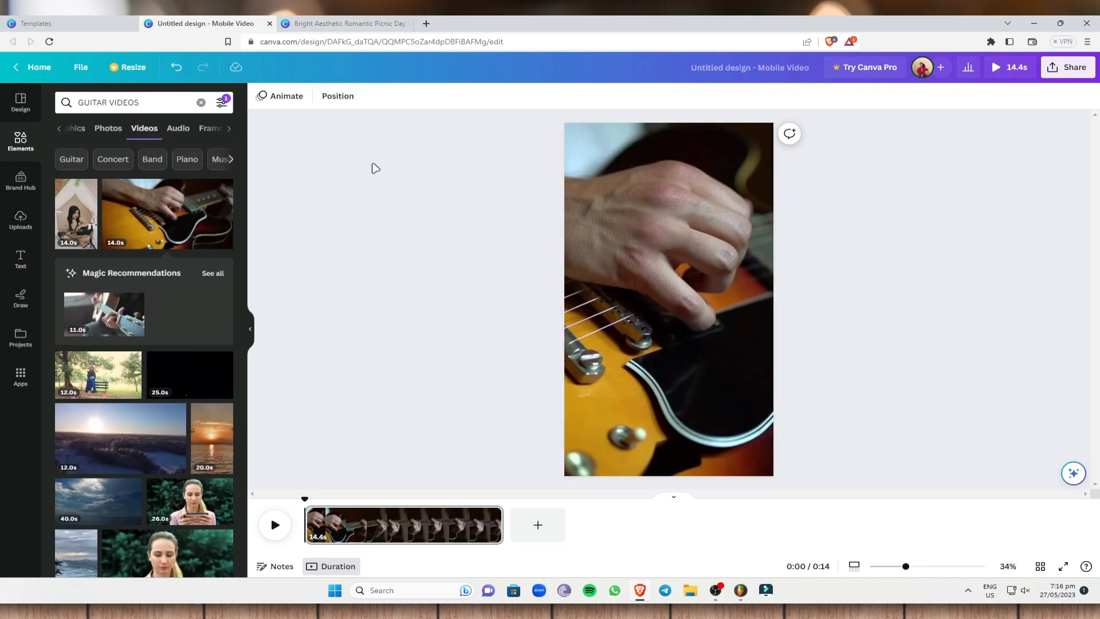